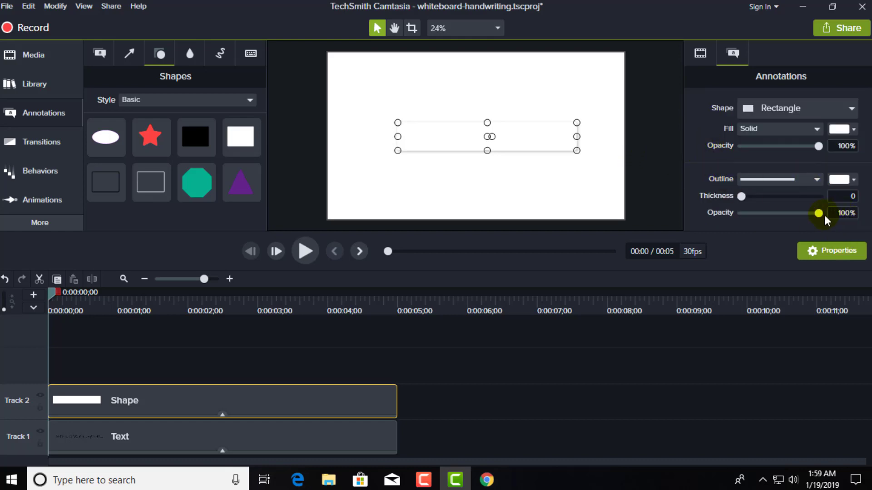
Set the white rectangle's outline opacity to 0%
left_click_drag(818, 213, 744, 217)
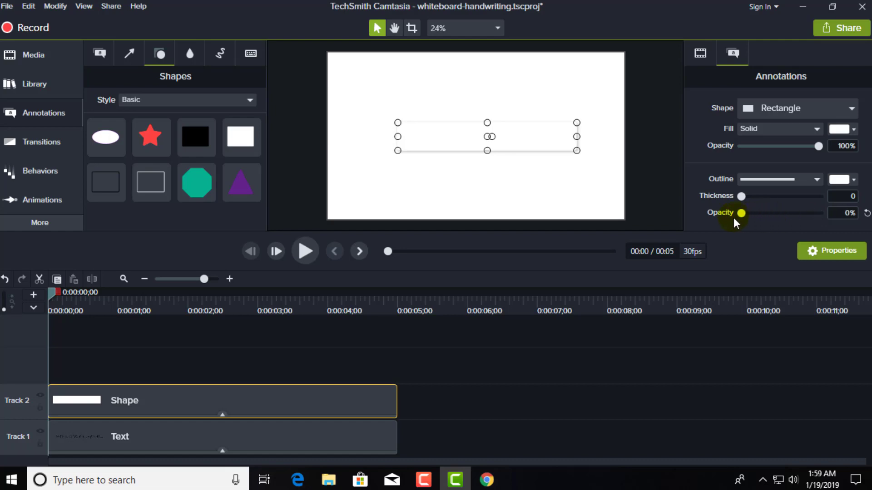
left_click(753, 218)
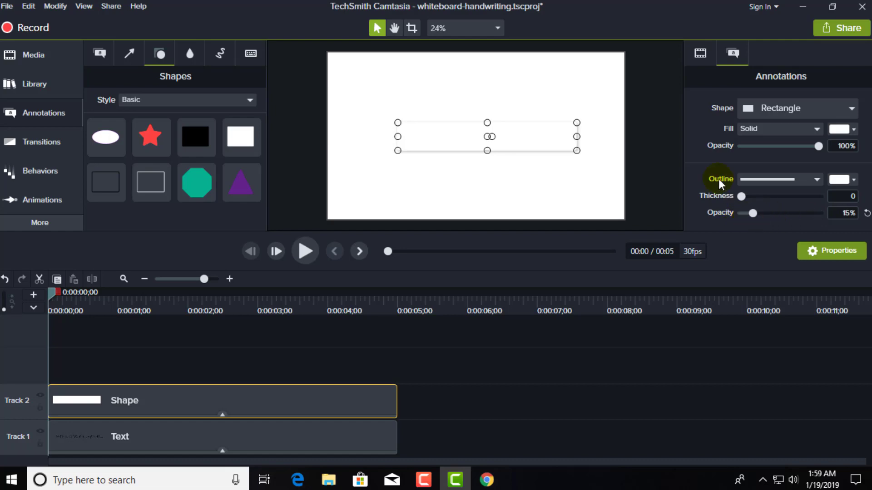
left_click_drag(755, 215, 715, 216)
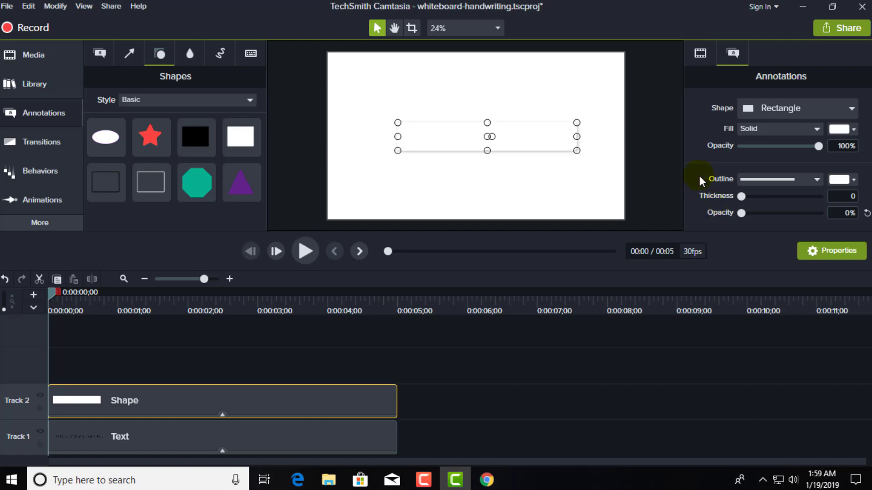
Remove the drop shadow effect from the white rectangle and save the project
left_click(695, 53)
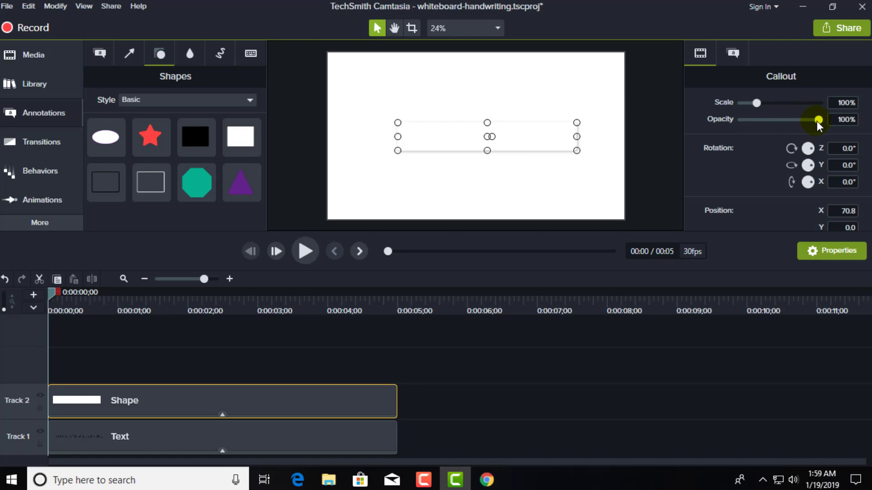
mouse_move(818, 120)
left_mouse_down()
mouse_move(750, 120)
mouse_move(822, 122)
left_mouse_up()
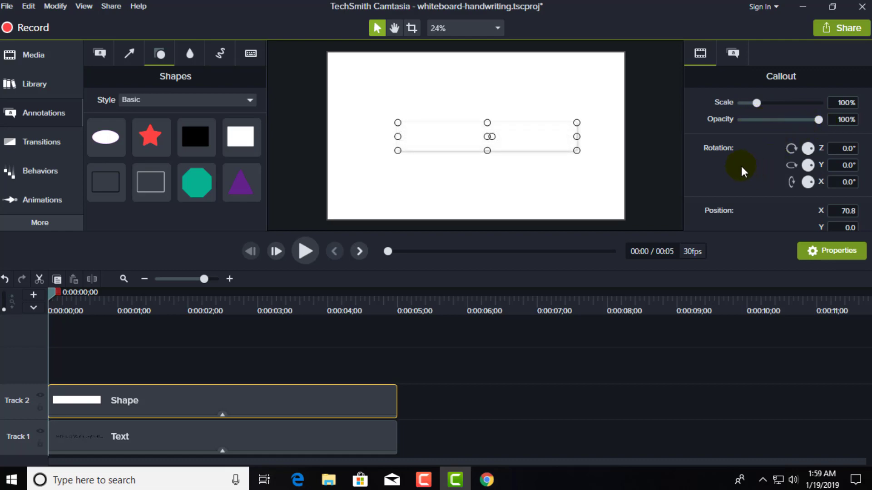
scroll(750, 163, "down", 3)
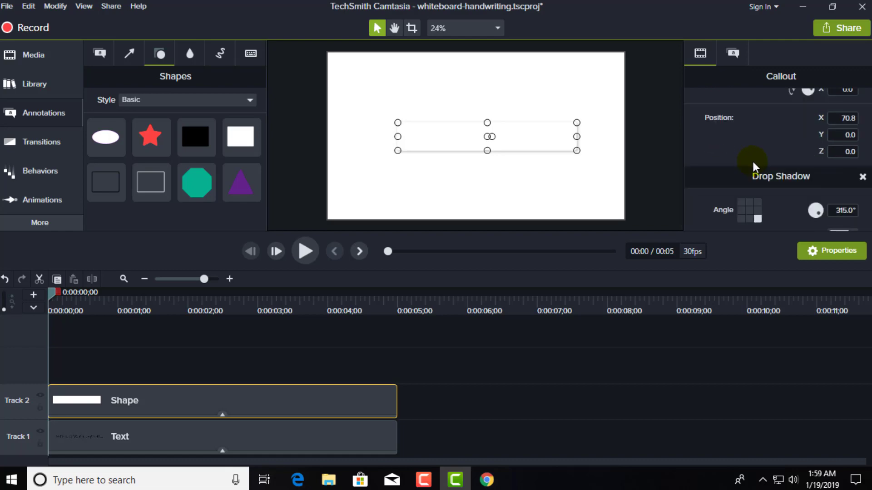
scroll(753, 162, "down", 1)
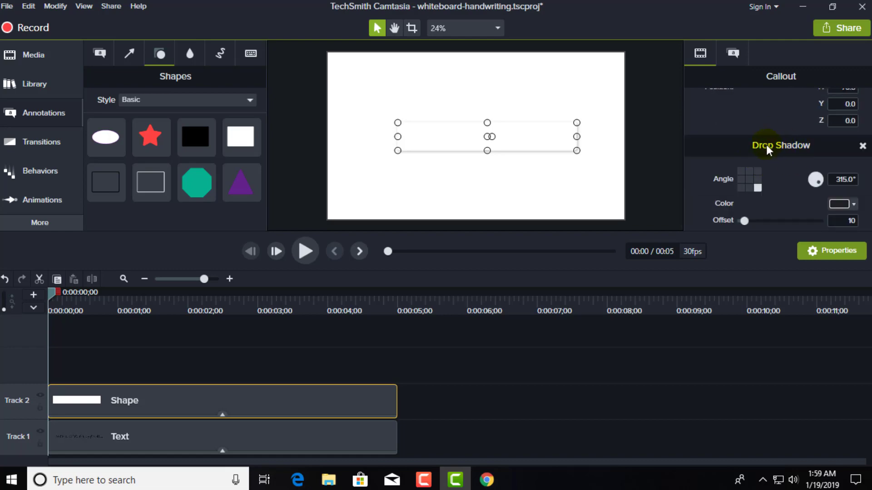
left_click(862, 147)
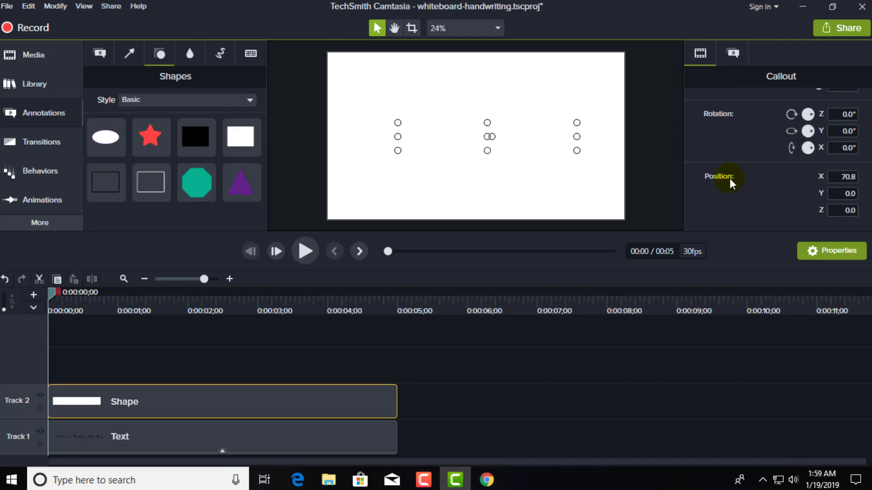
key("ctrl+s")
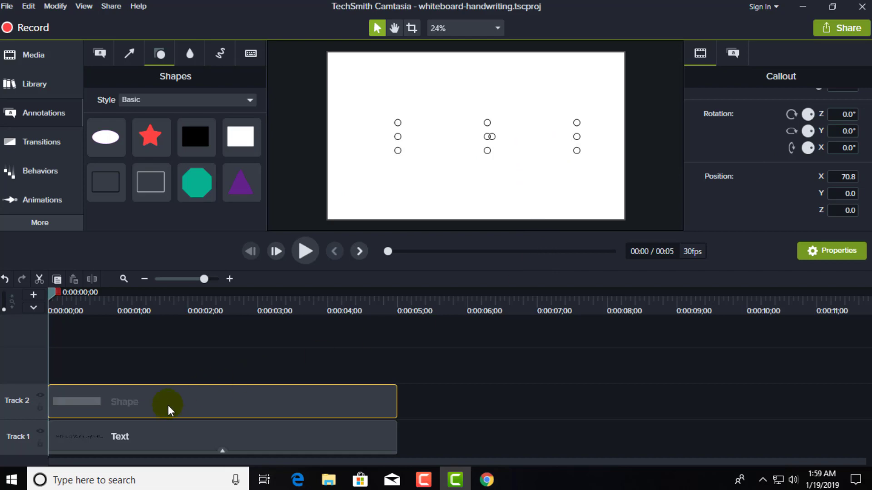
left_click(39, 408)
left_click(39, 408)
left_click(39, 408)
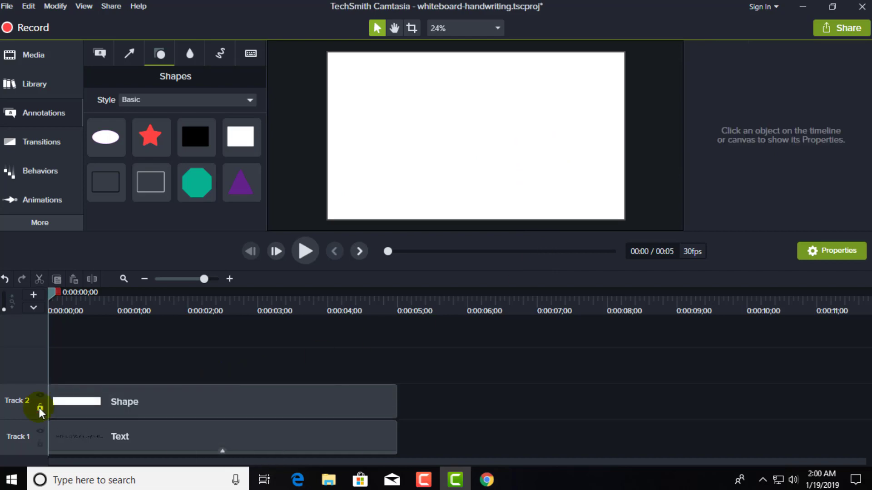
left_click(233, 410)
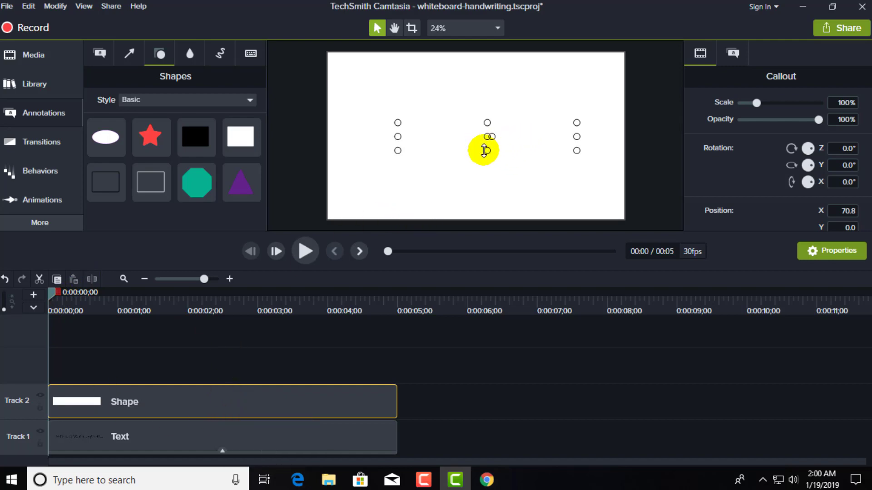
left_click(215, 167)
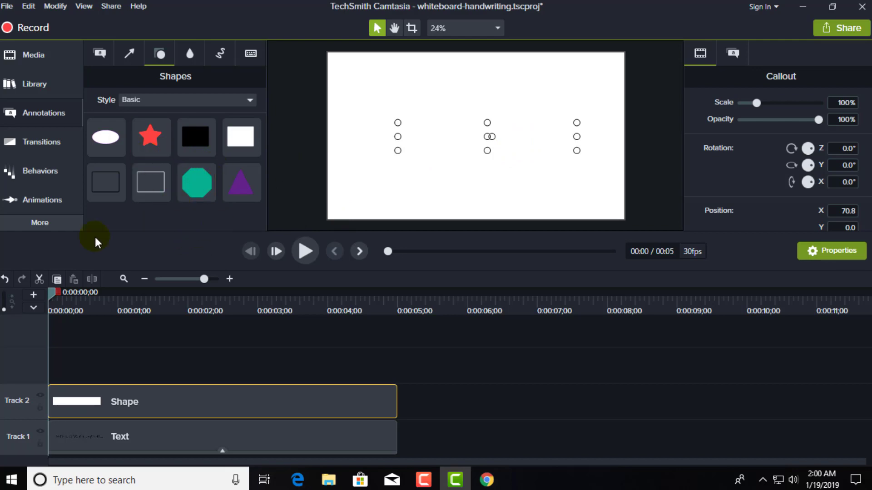
Import pen scratch 4.WAV and scribel hand 1.mp4, and place the hand video on Track 3 at the start of the timeline
left_click(28, 57)
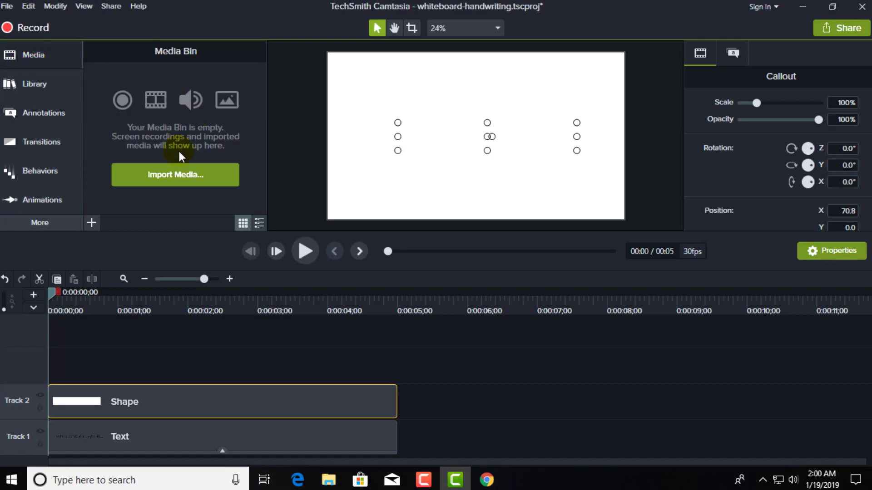
left_click(165, 175)
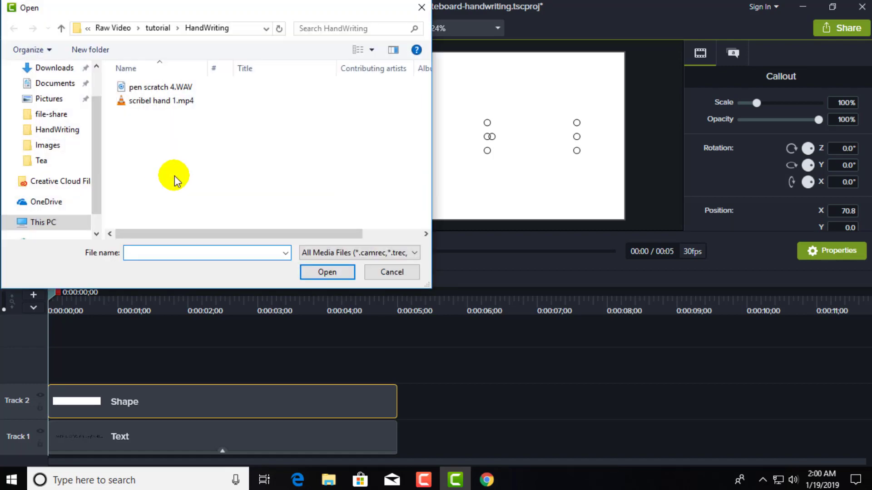
left_click_drag(184, 119, 146, 85)
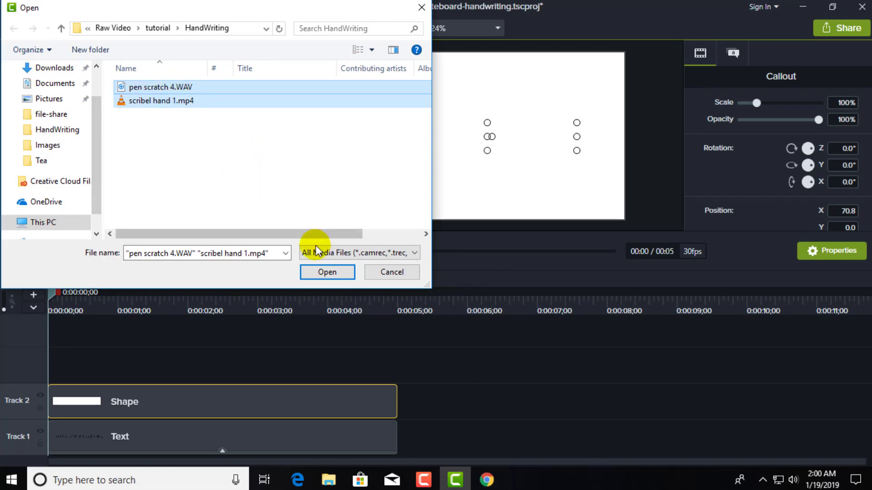
left_click(326, 273)
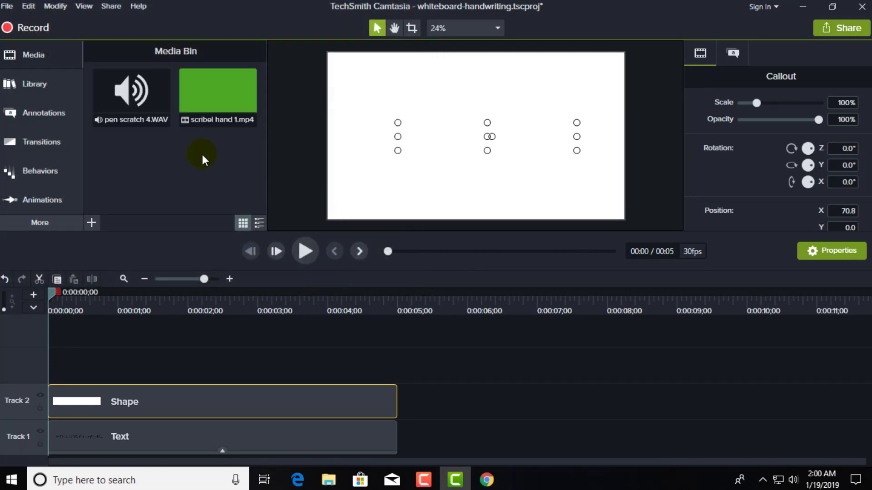
left_click_drag(219, 93, 162, 368)
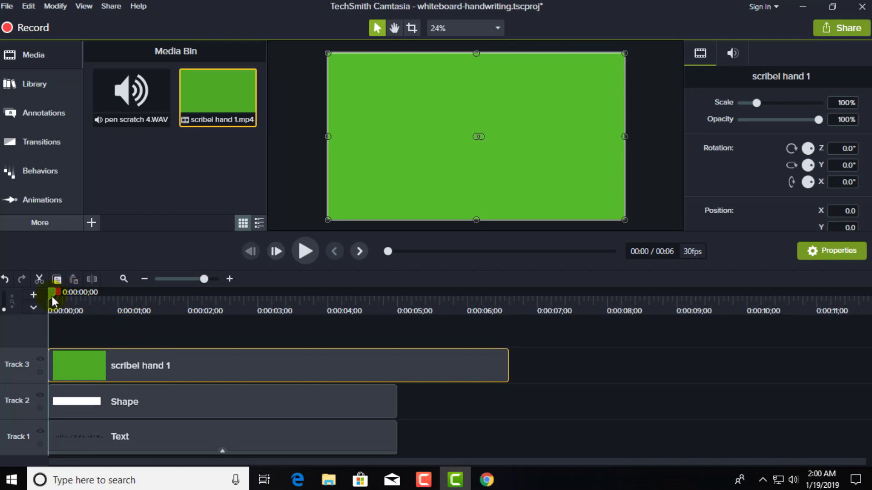
Split the scribel hand 1 clip at 0:00:05;00 and delete the part after the split
left_click_drag(52, 293, 400, 333)
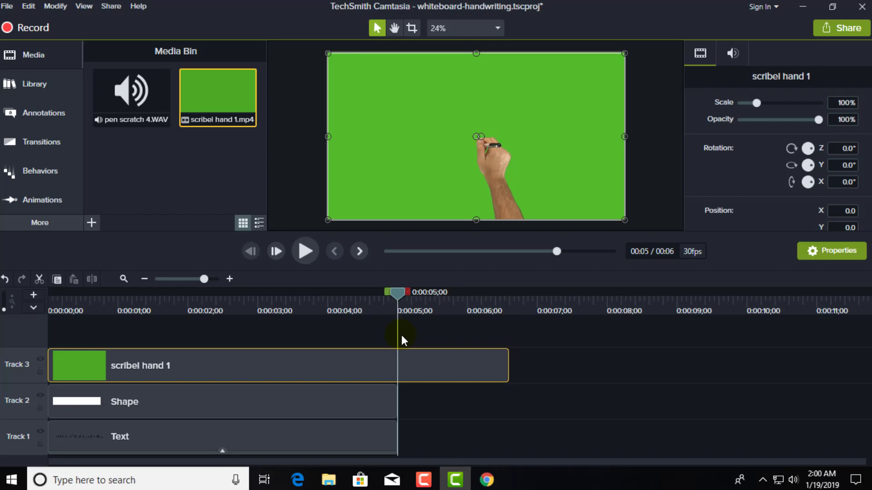
left_click(436, 357)
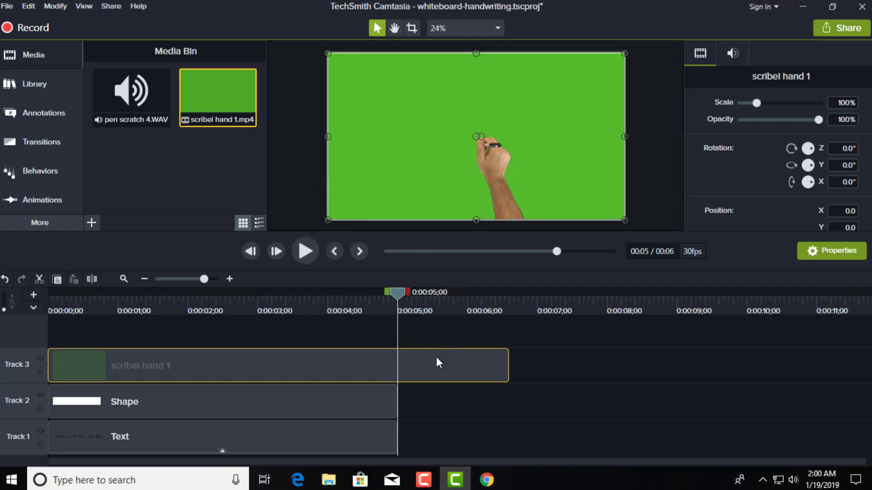
left_click(102, 279)
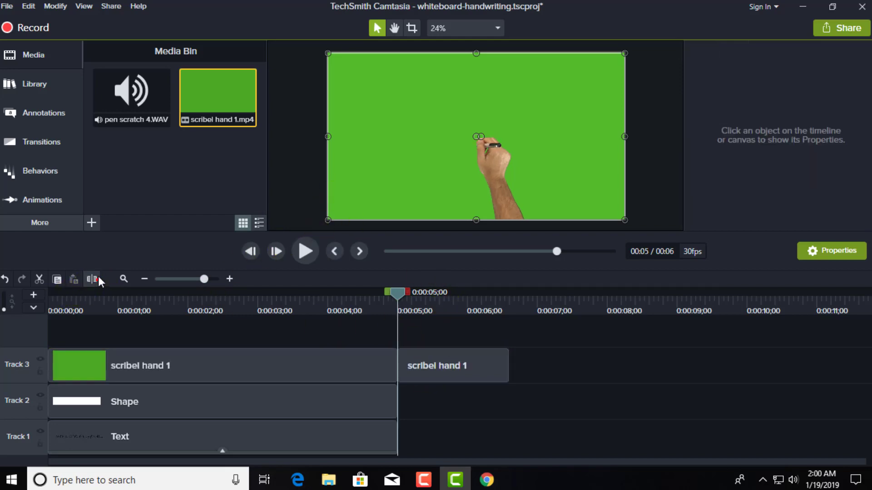
left_click(475, 377)
right_click(475, 366)
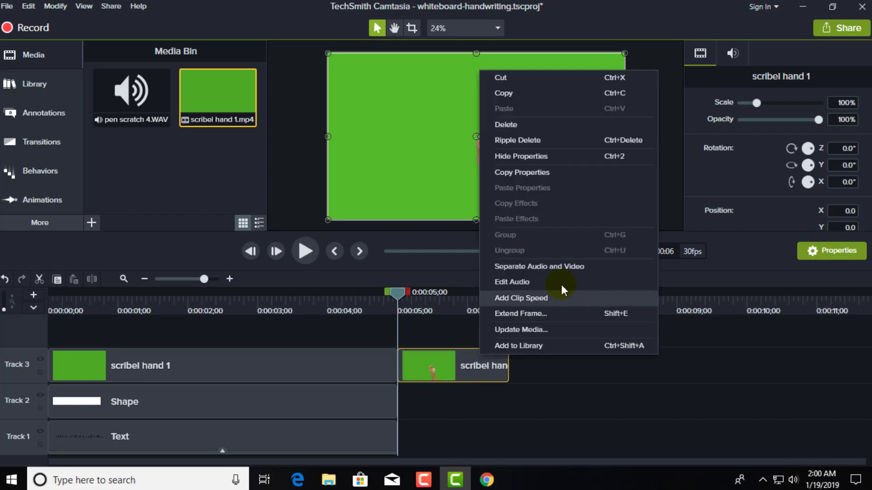
left_click(504, 124)
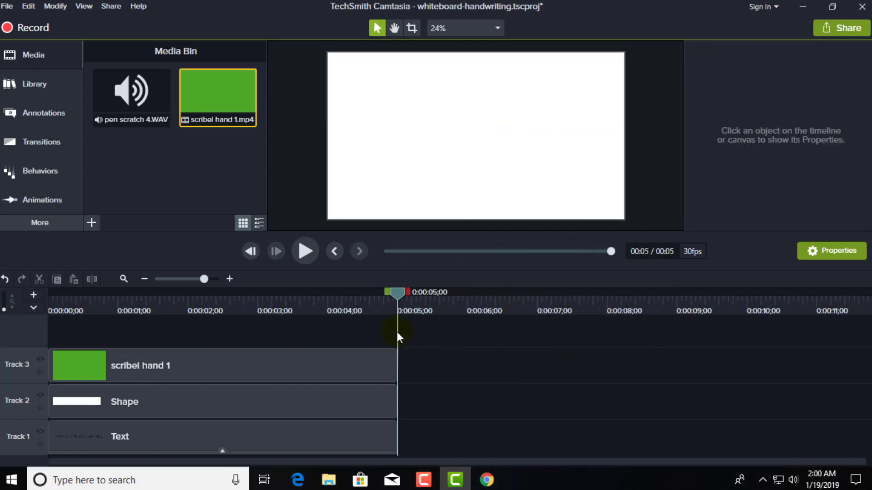
Save the project and apply the Remove a Color effect to the scribel hand 1 clip on Track 3
left_click_drag(397, 294, 159, 321)
key("ctrl+s")
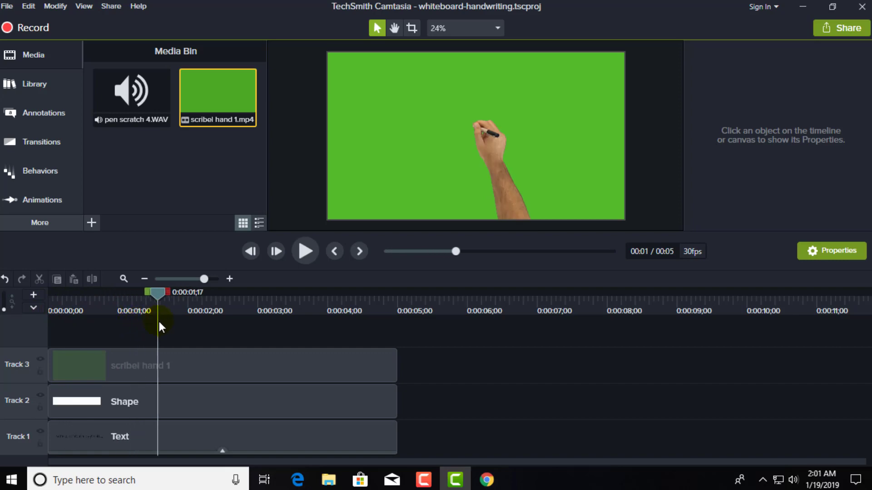
left_click(178, 370)
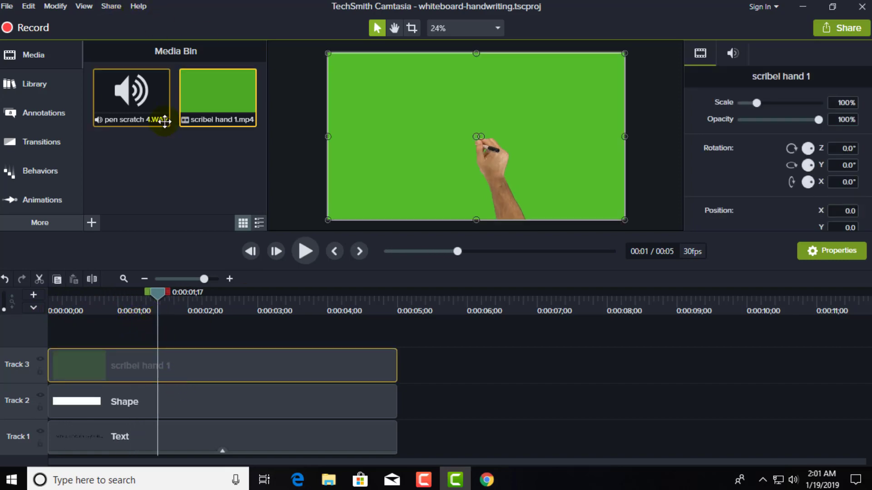
left_click(38, 227)
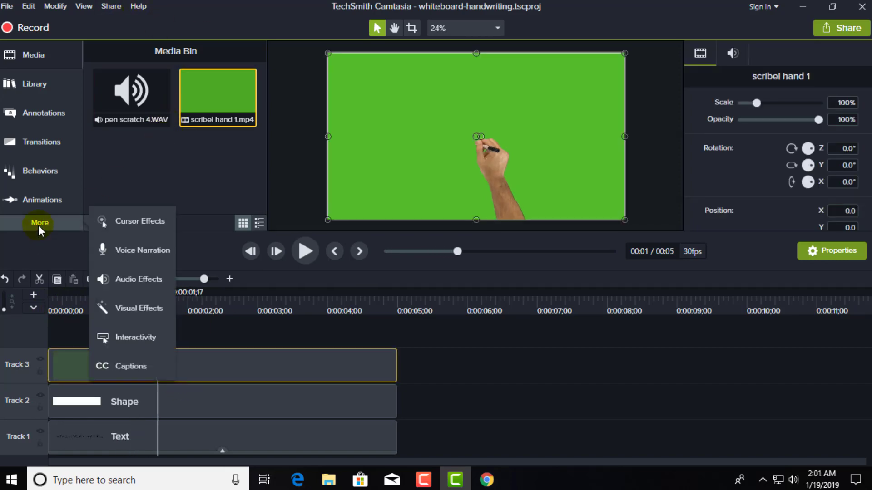
left_click(135, 306)
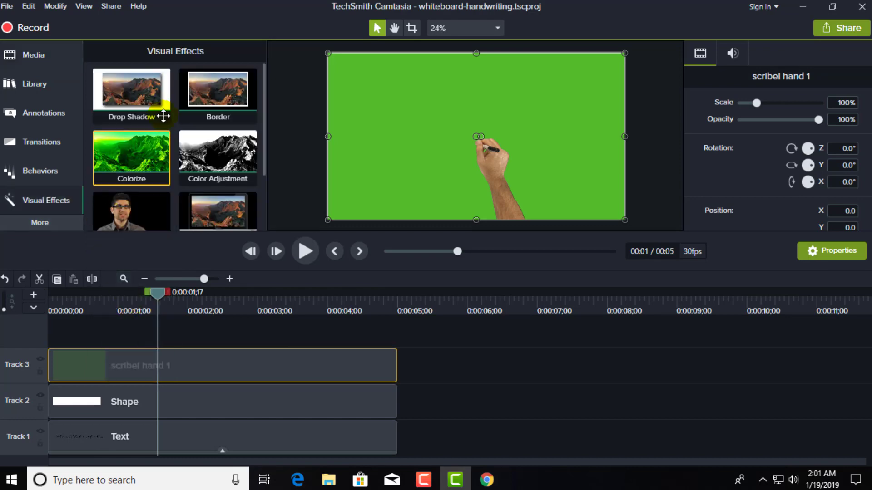
scroll(149, 136, "down", 1)
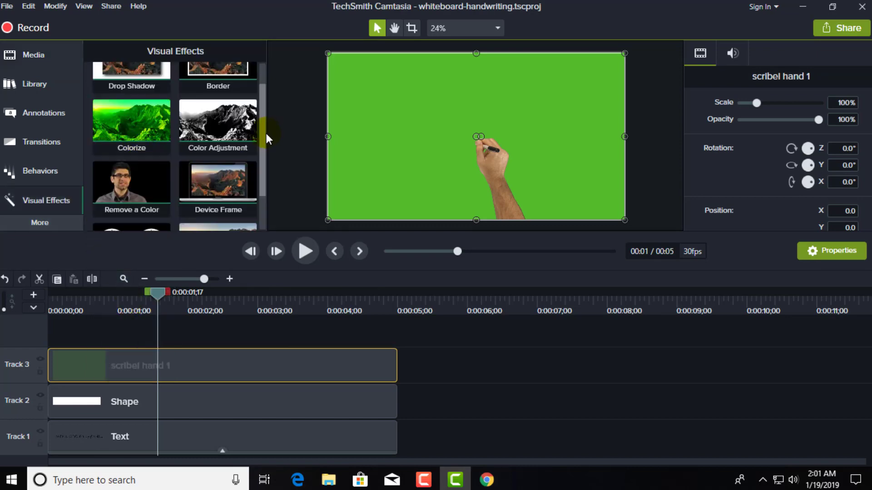
left_click_drag(265, 134, 265, 158)
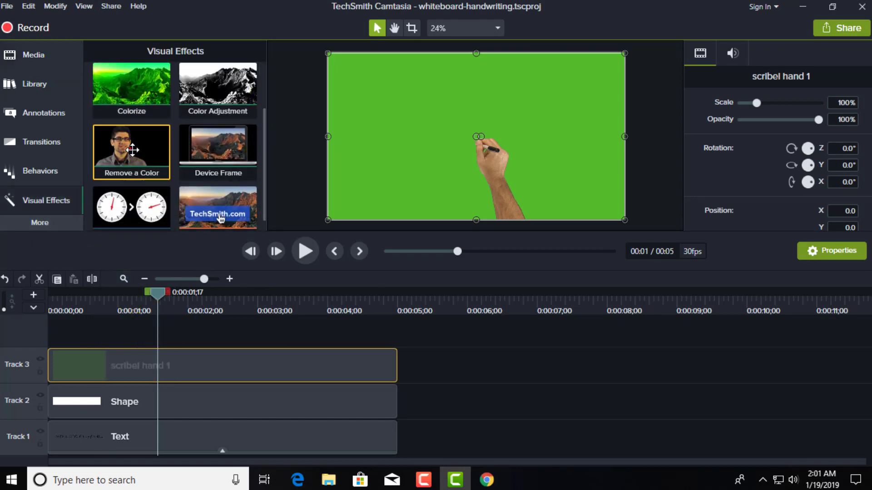
left_click_drag(131, 149, 184, 368)
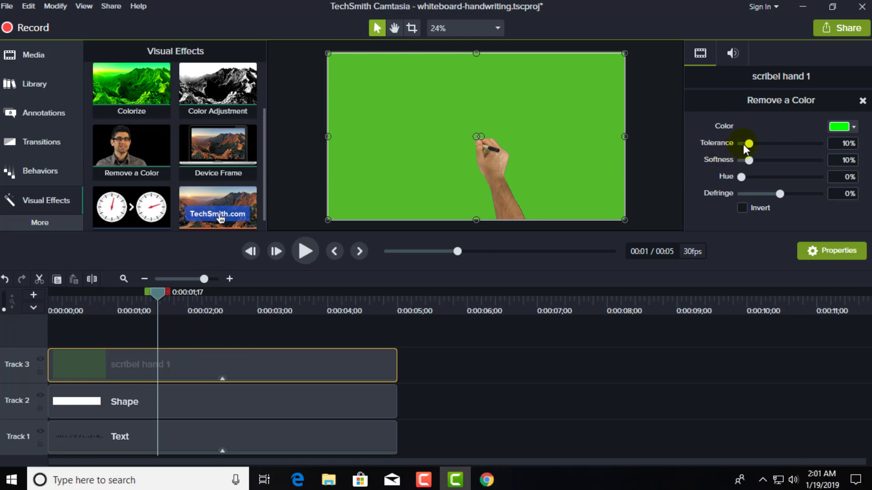
Set the Remove a Color tolerance to 50% for the hand clip's green background
left_click(848, 144)
double_click(842, 145)
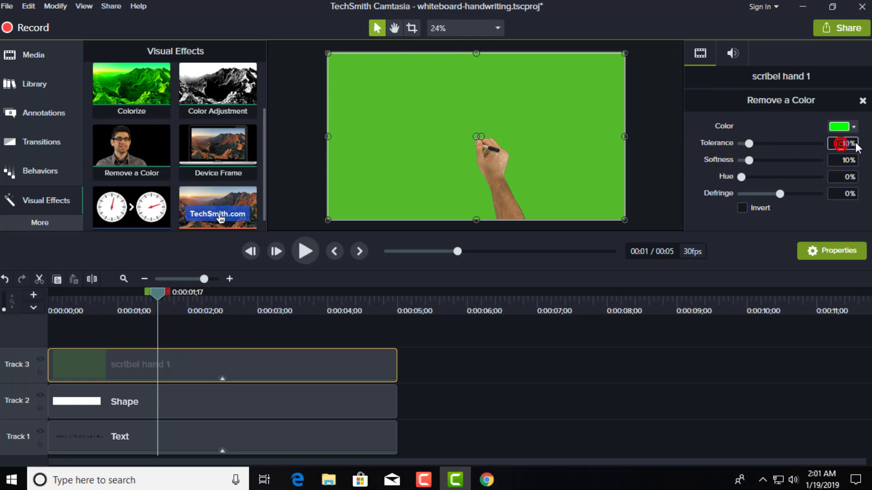
type("5")
key("Return")
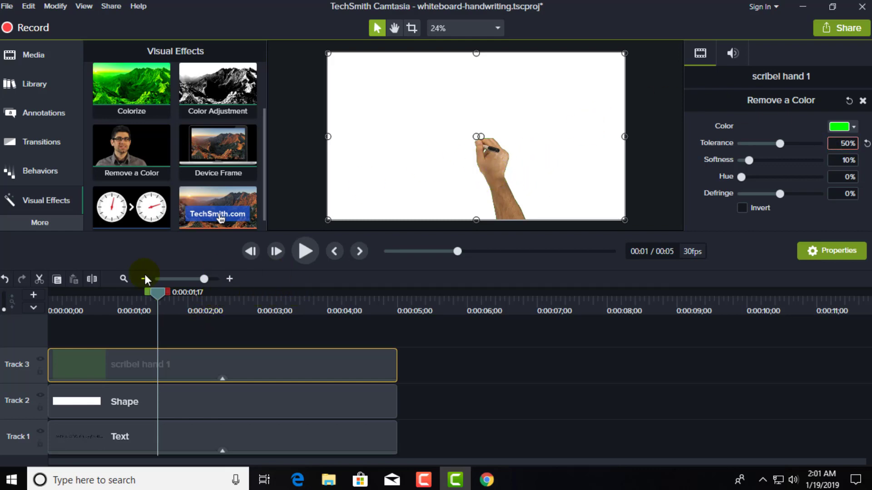
left_click(662, 191)
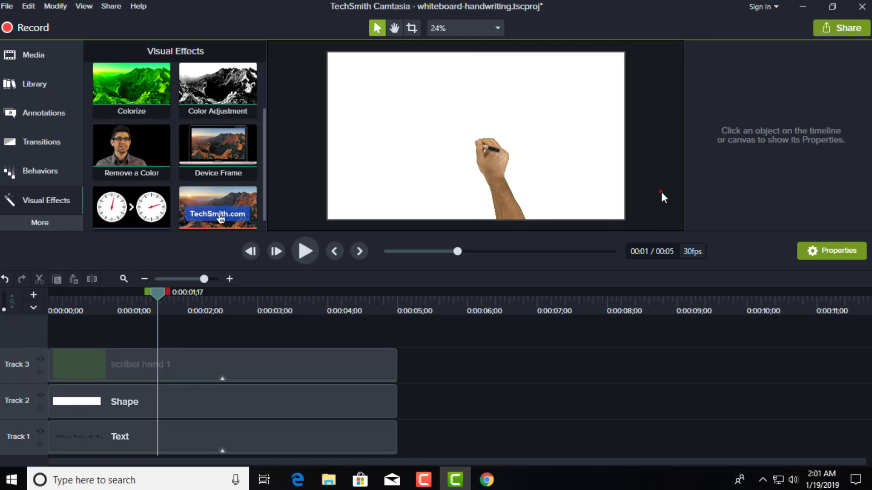
Play the timeline from the beginning to preview the keyed hand clip, and pause partway through
left_click(197, 366)
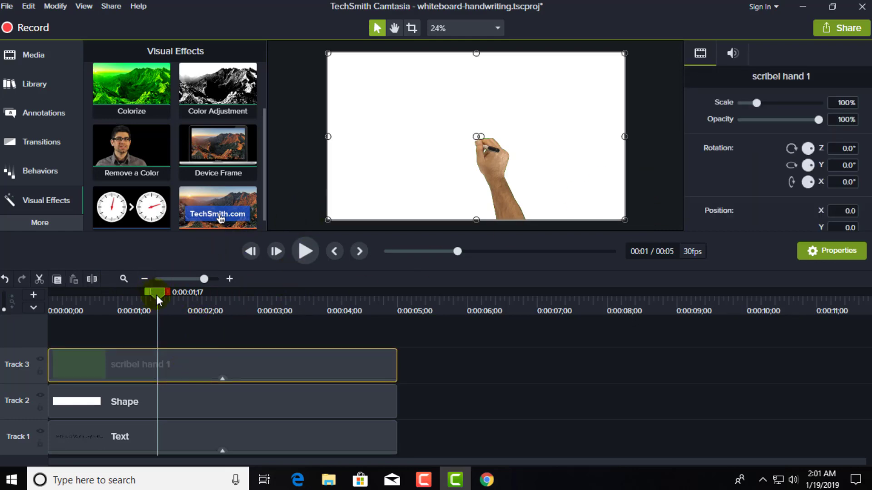
left_click_drag(156, 295, 45, 302)
left_click(302, 252)
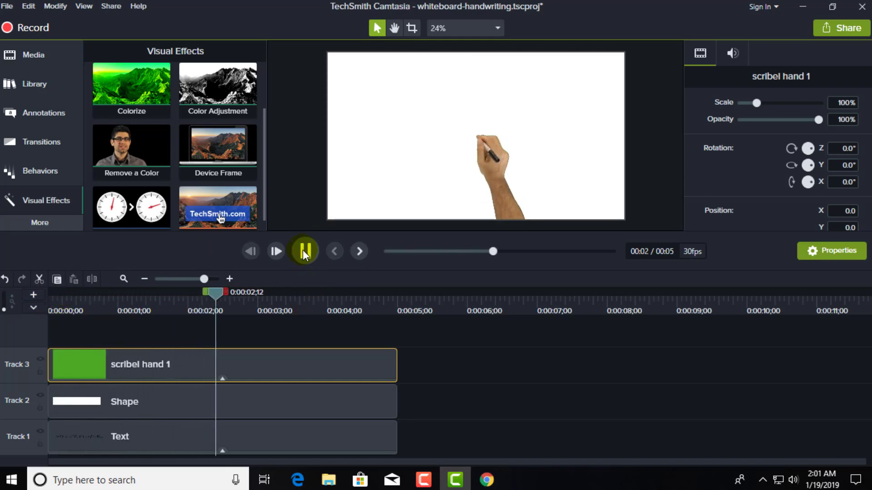
left_click(304, 251)
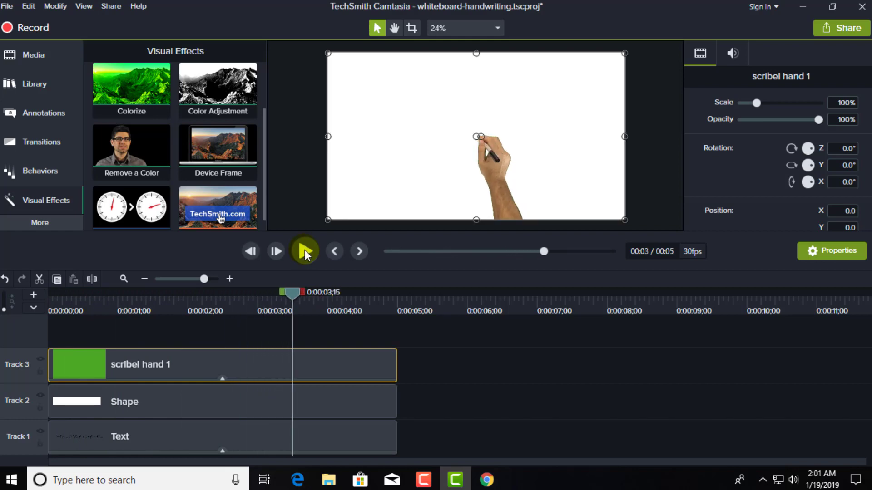
Save the project, set the Shape clip's opacity to 0% near the start of the timeline, and lock Track 2
key("ctrl+s")
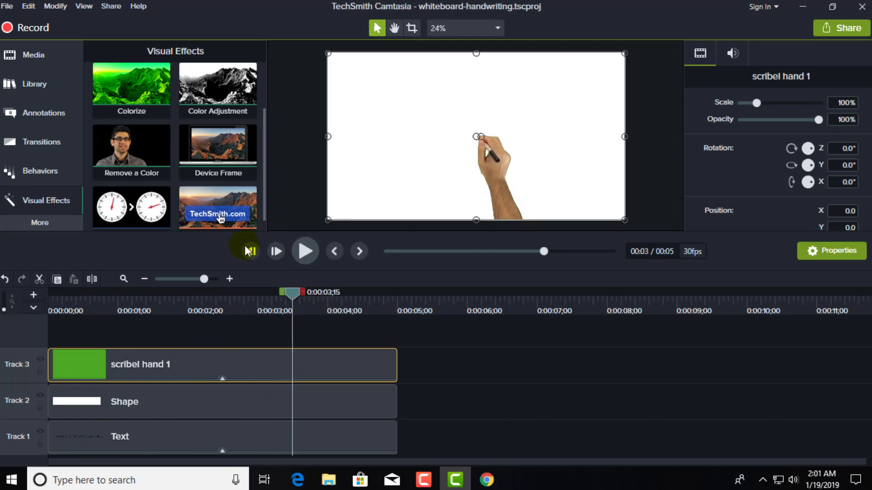
left_click_drag(293, 296, 64, 297)
left_click(153, 412)
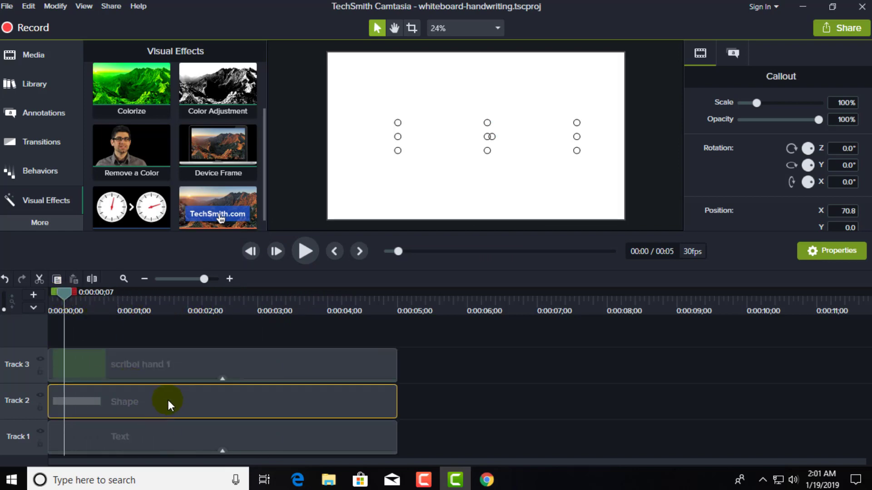
left_click(150, 434)
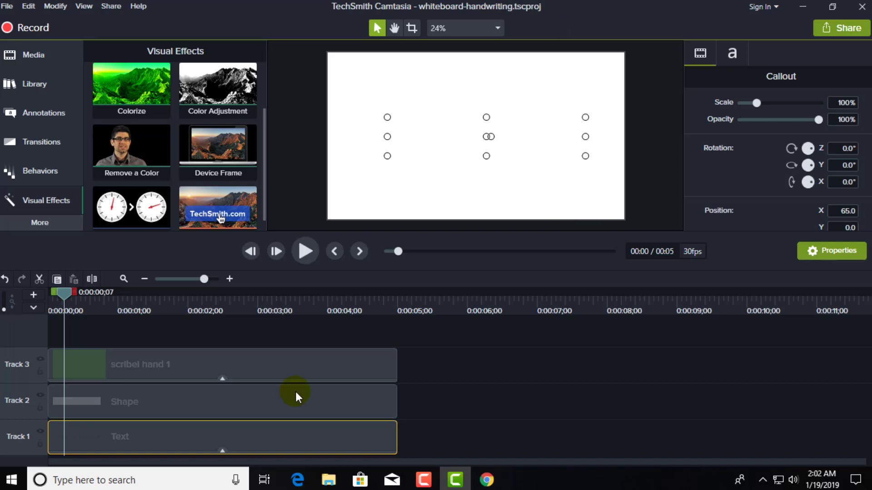
left_click(219, 406)
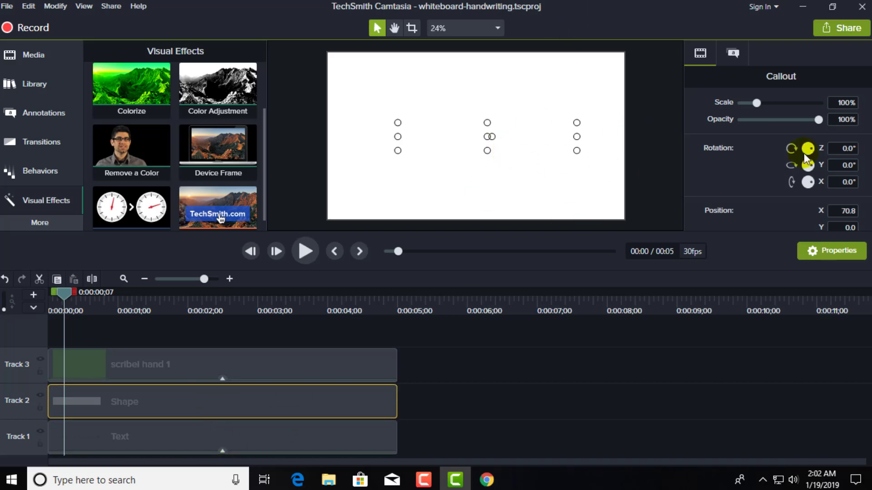
left_click_drag(819, 120, 743, 122)
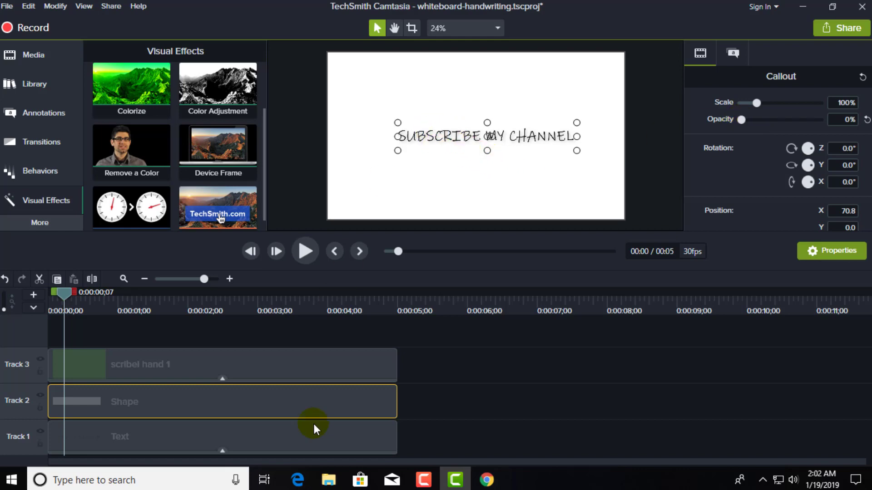
left_click(39, 407)
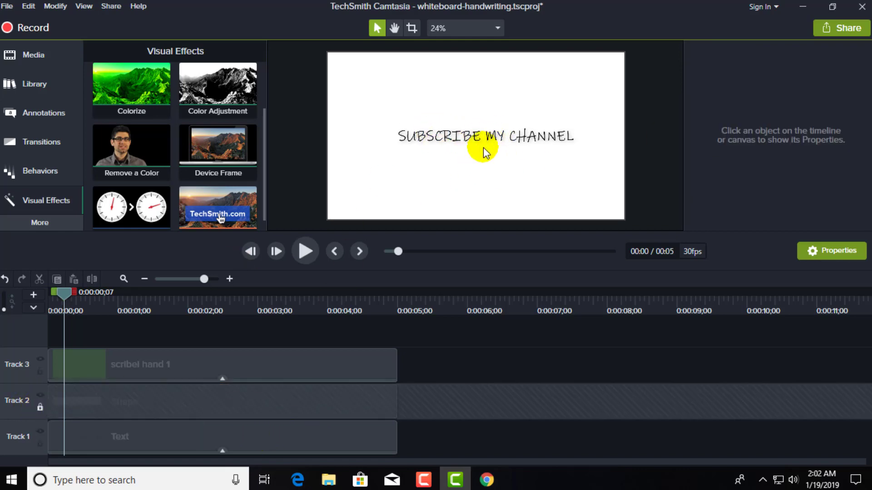
Move the scribel hand 1 clip to about X -507.5, Y 45.8, placing the pen tip at the start of the text, and save
left_click(231, 365)
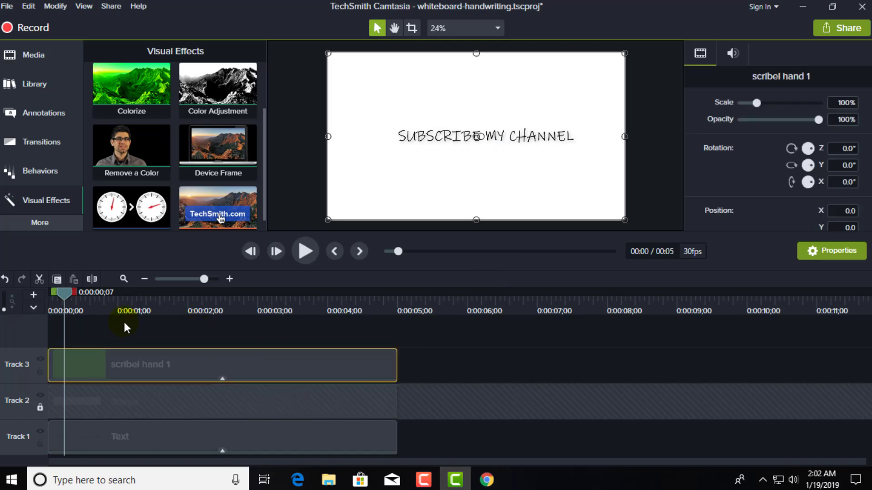
left_click_drag(61, 291, 103, 293)
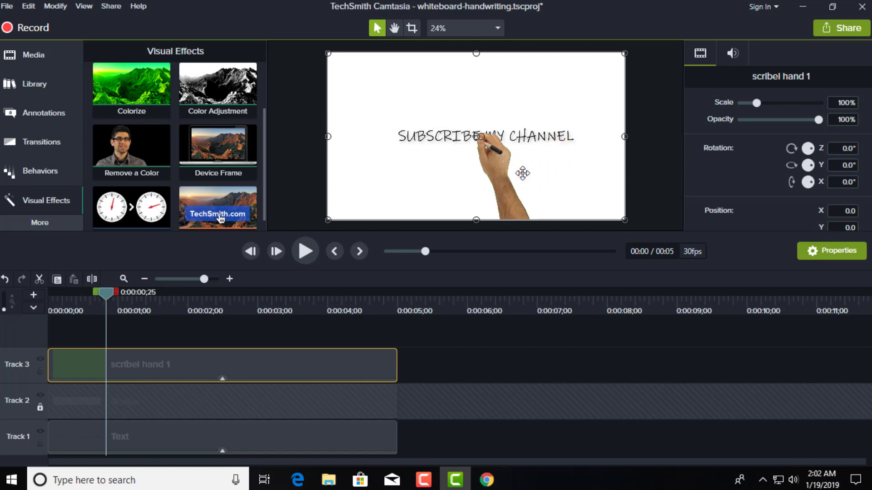
left_click_drag(521, 171, 446, 166)
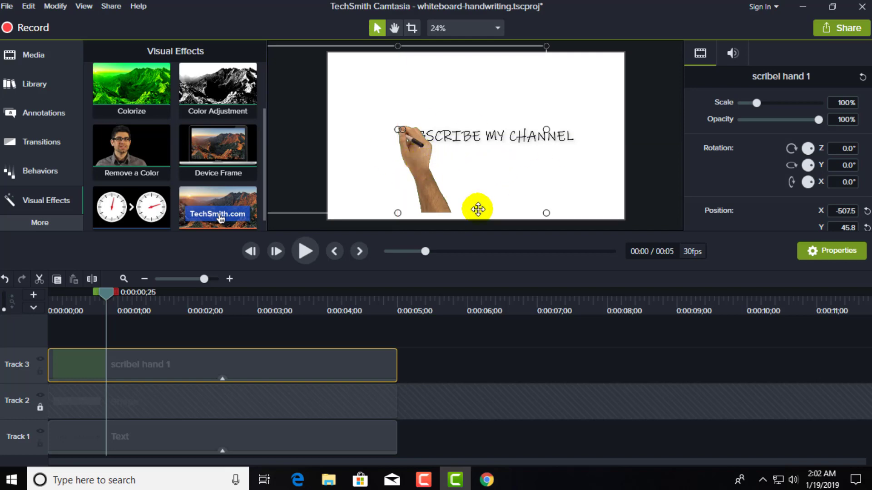
left_click_drag(109, 295, 143, 301)
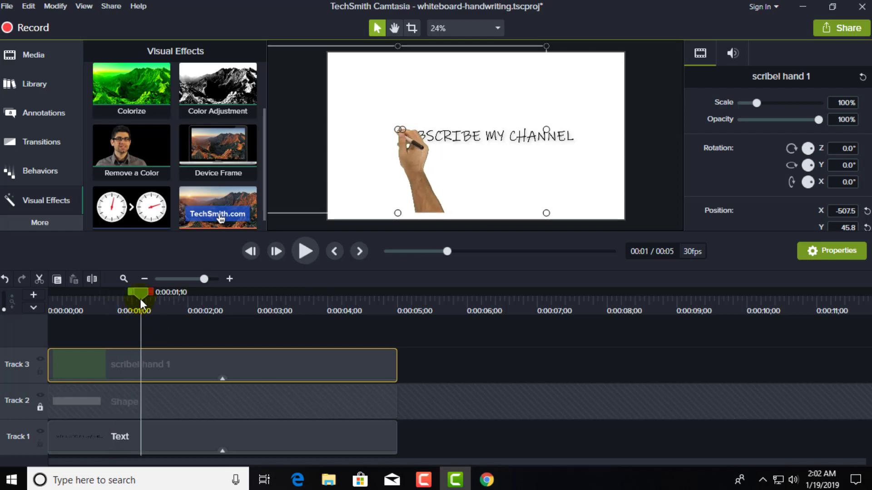
key("ctrl+s")
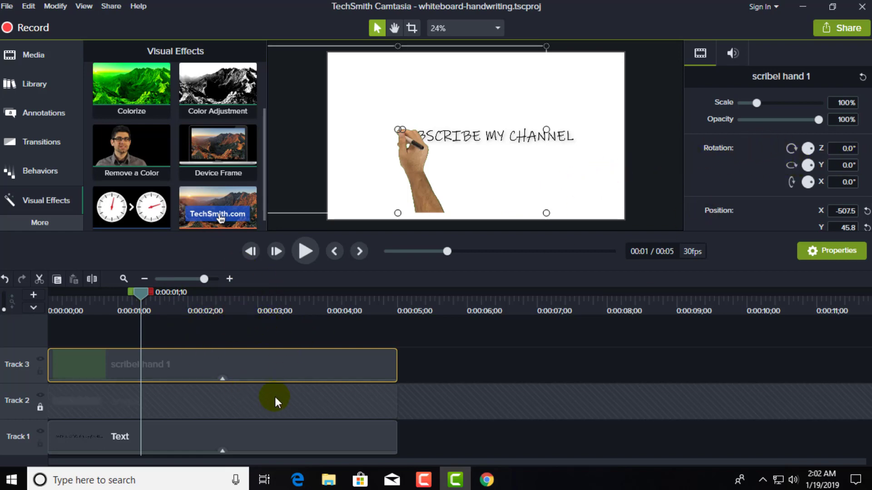
Unlock Track 2, set the Shape clip's opacity back to 100%, and save the project
left_click(40, 404)
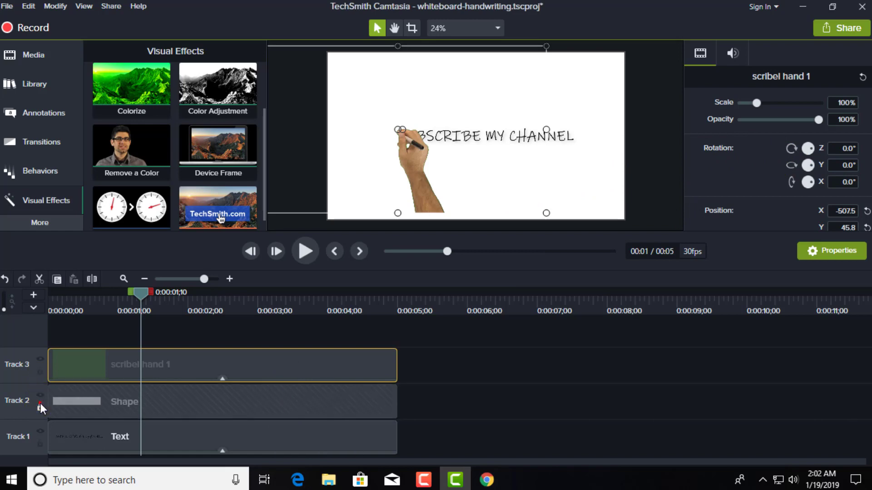
left_click(240, 407)
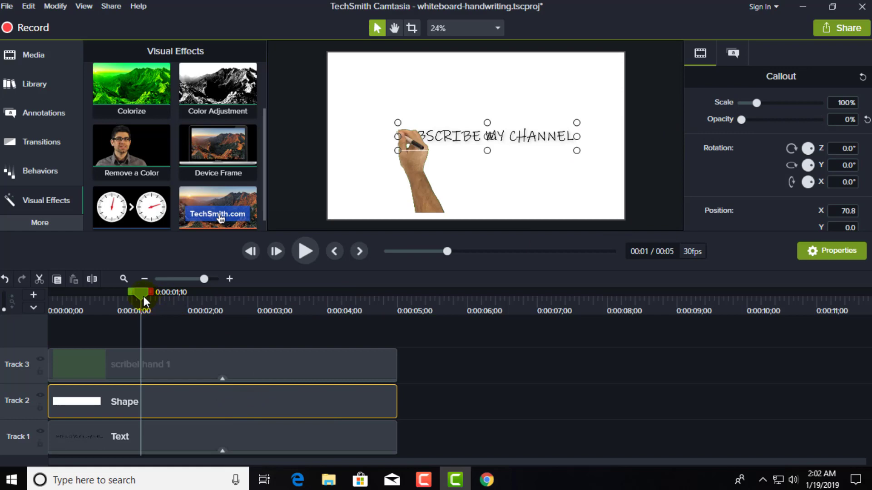
left_click_drag(144, 296, 72, 304)
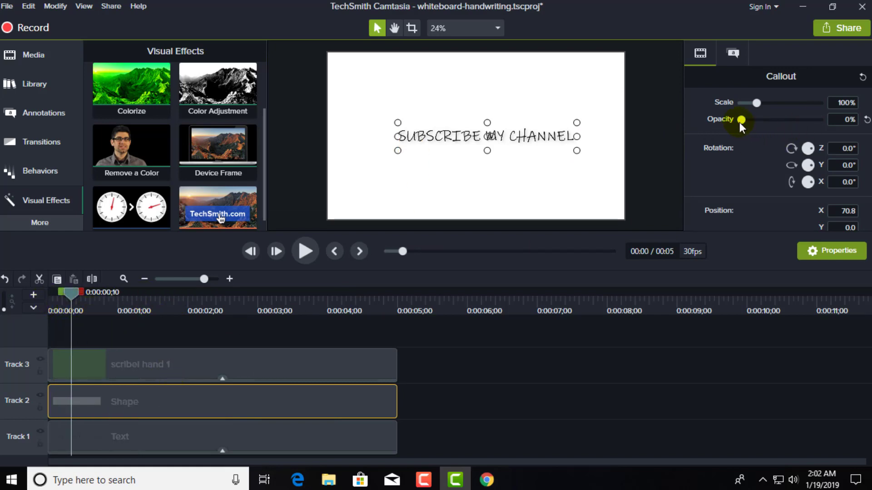
left_click_drag(741, 121, 826, 120)
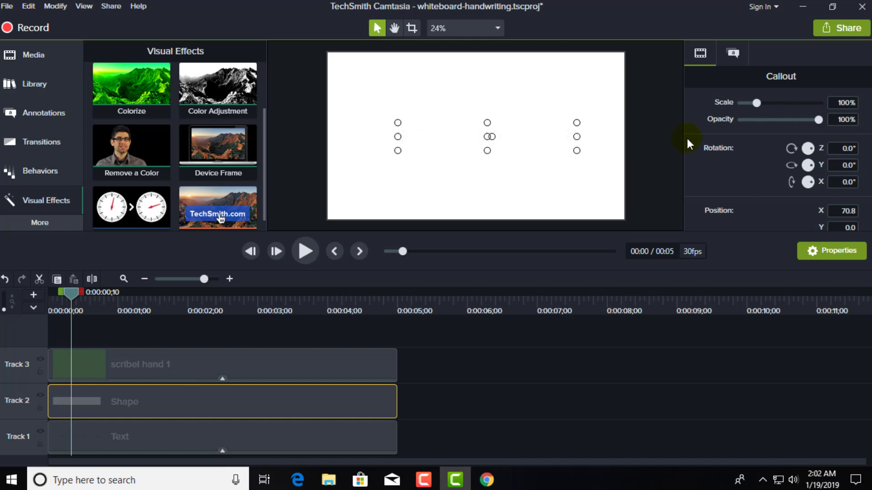
mouse_move(72, 295)
left_mouse_down()
mouse_move(36, 295)
mouse_move(186, 323)
mouse_move(374, 332)
left_mouse_up()
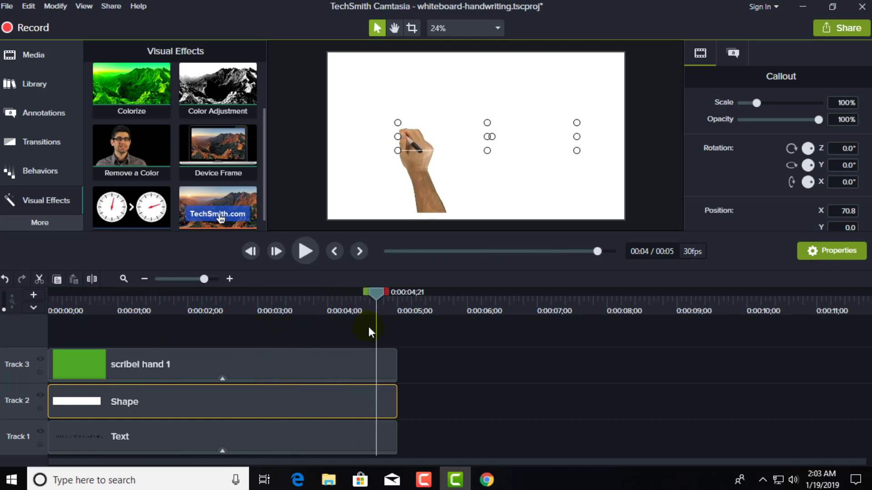
key("ctrl+s")
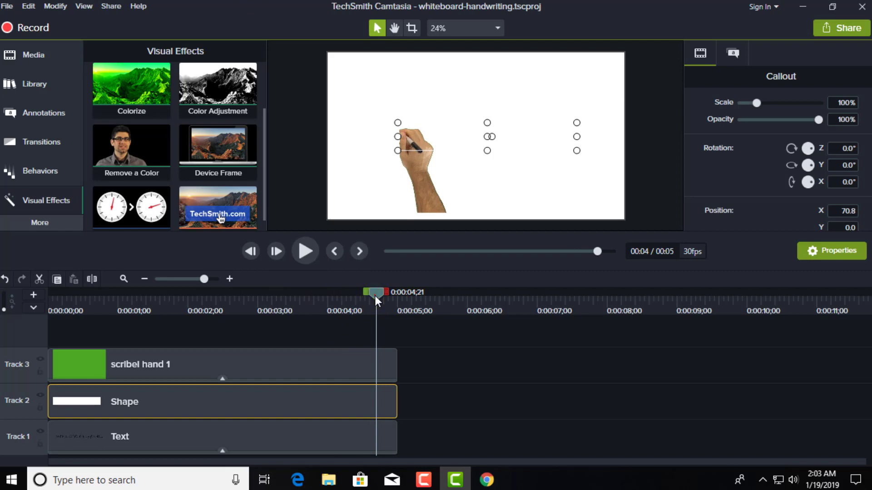
Add a Custom animation to the Shape clip on Track 2 at 0:00:01;09
left_click_drag(374, 296, 139, 309)
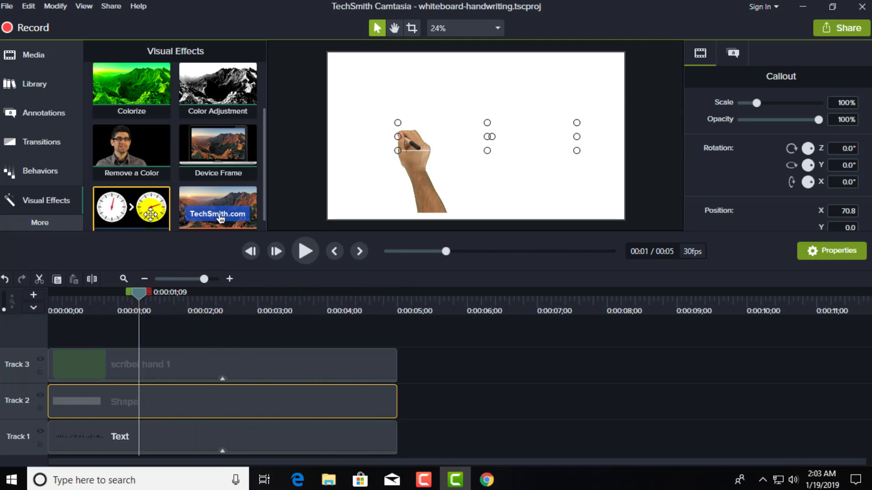
left_click(42, 142)
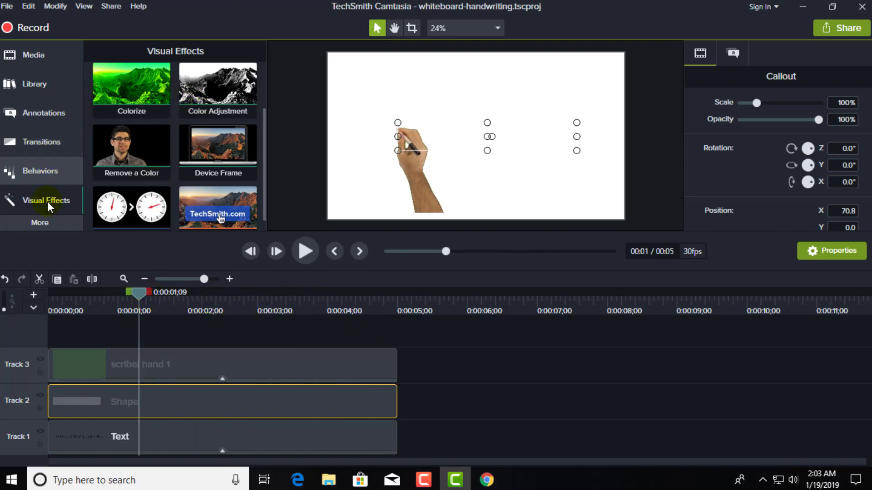
left_click(45, 223)
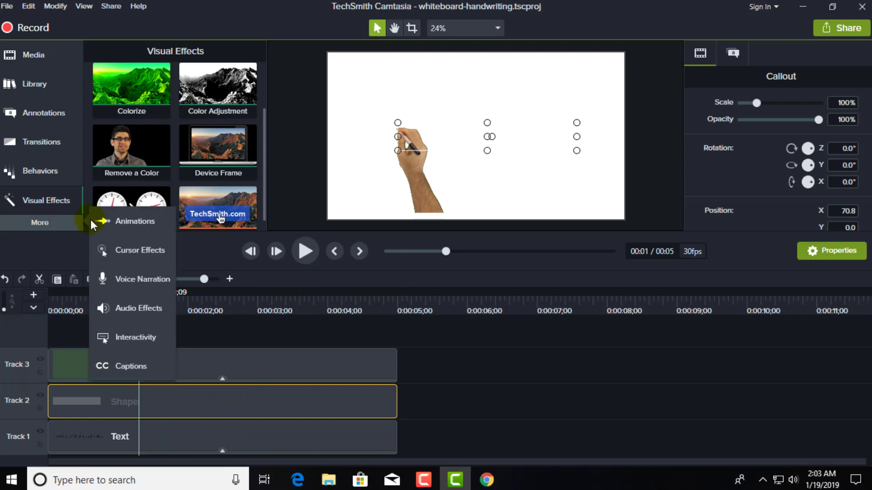
left_click(132, 221)
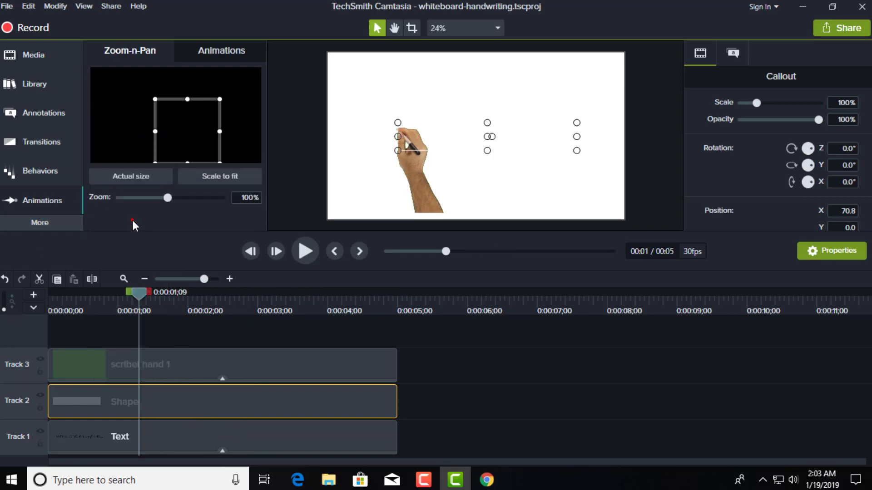
left_click(220, 50)
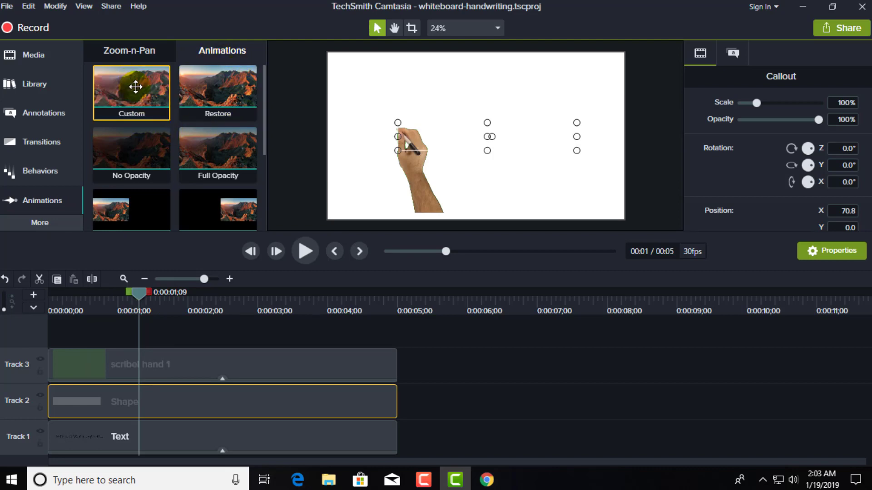
left_click_drag(131, 91, 139, 397)
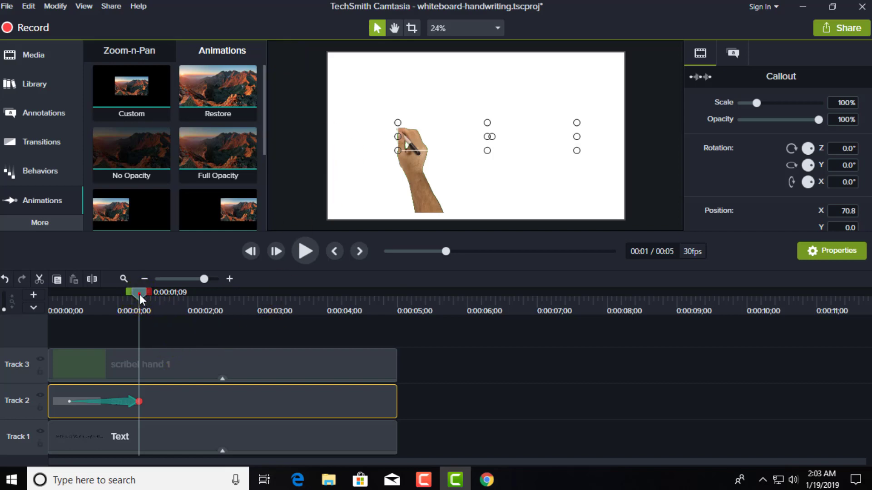
Adjust the Shape clip's animation to run from 0:00:00;25 to 0:00:04;22 and save the project
mouse_move(140, 294)
left_mouse_down()
mouse_move(83, 296)
mouse_move(108, 303)
left_mouse_up()
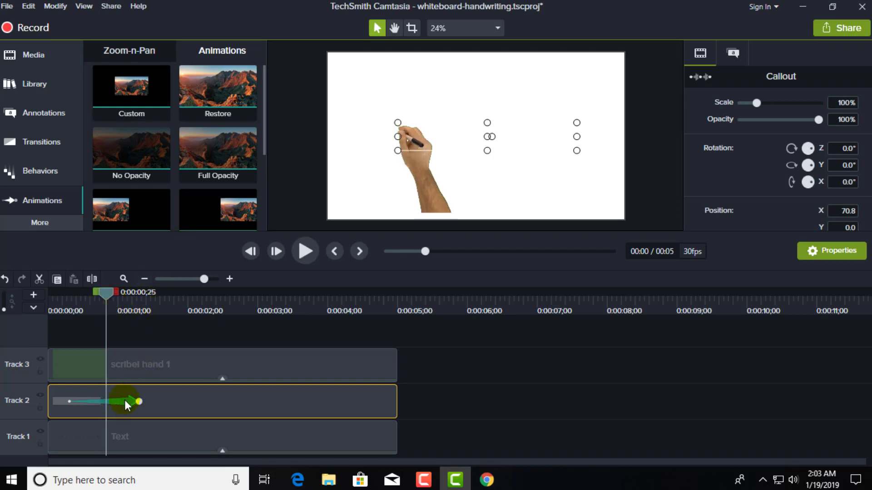
left_click_drag(124, 399, 377, 402)
key("ctrl+Home")
left_click(364, 409)
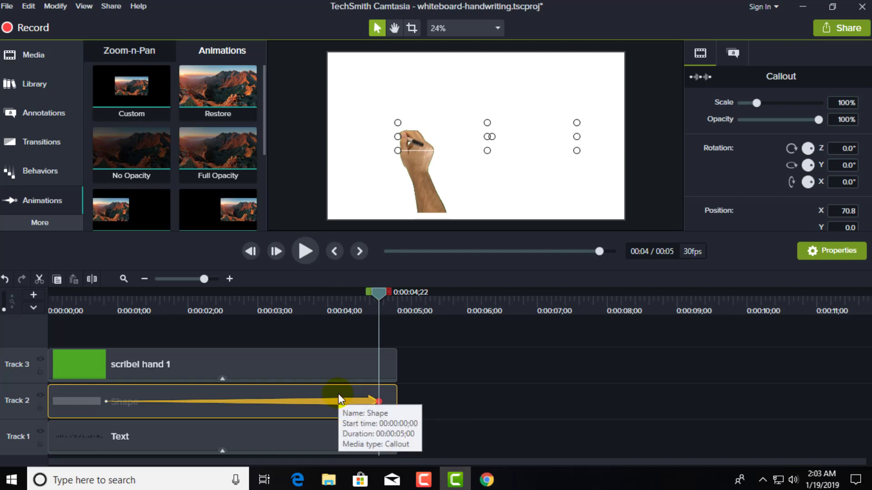
key("ctrl+s")
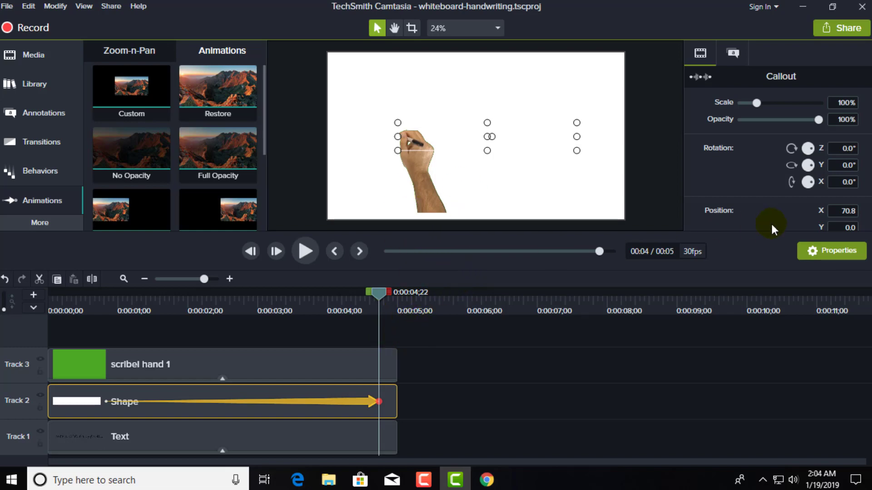
Lock Track 3 so the hand clip cannot be moved while the shape is edited
scroll(751, 165, "down", 1)
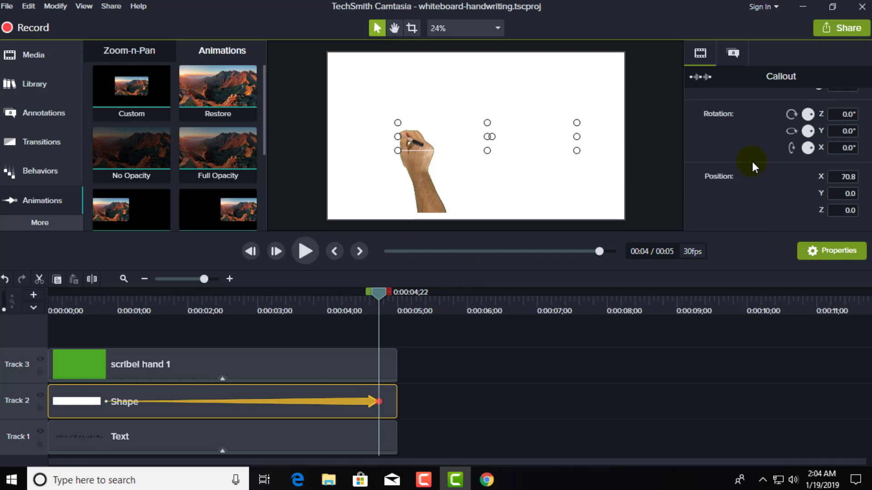
left_click(845, 177)
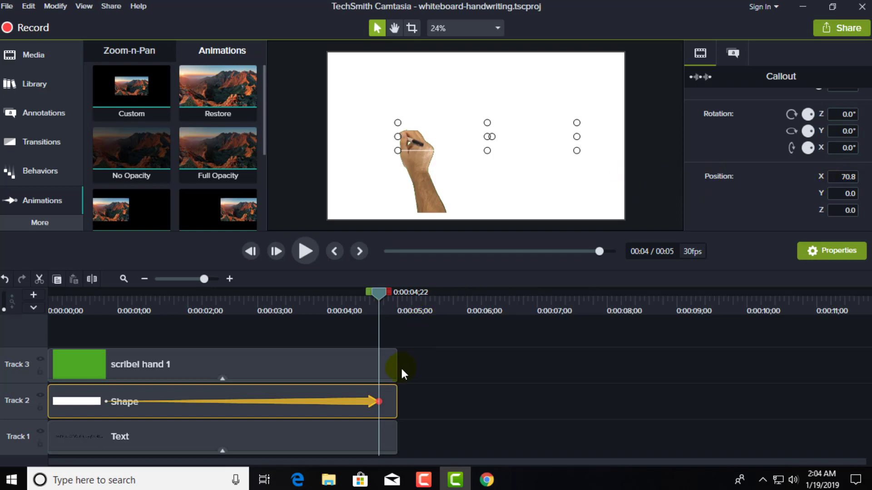
left_click(40, 372)
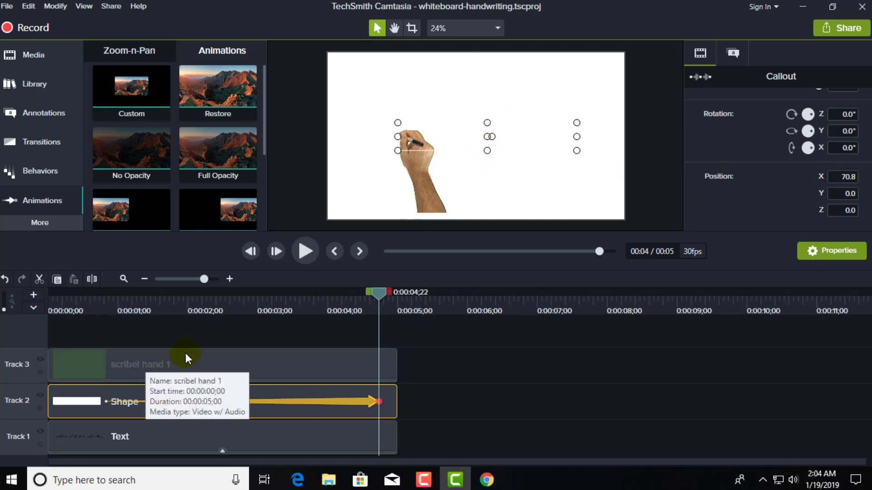
left_click(185, 353)
left_click(40, 372)
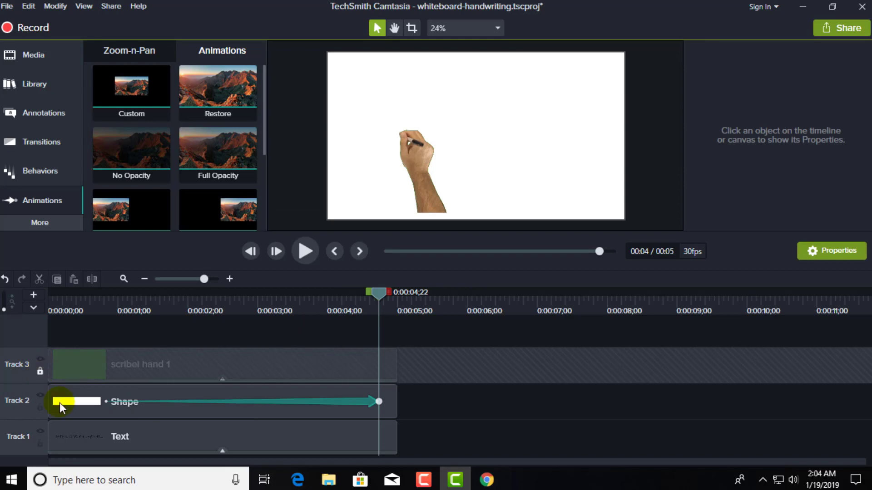
Slide the white shape horizontally off the text to about X 1283.3 at the animation's end, save, and return the playhead to 0:00:00;25
left_click(232, 411)
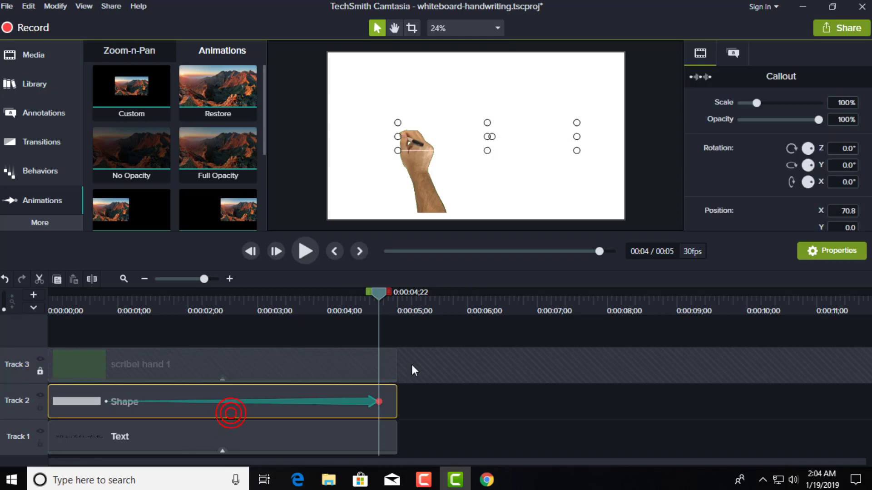
left_click(375, 400)
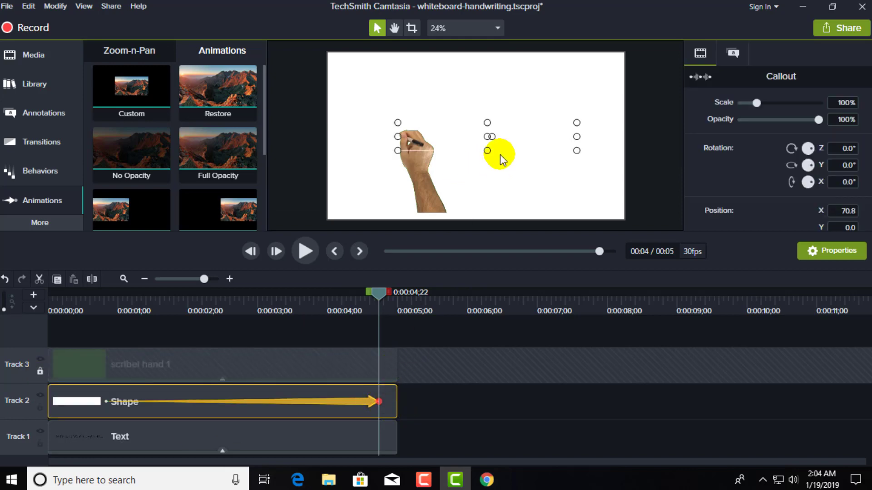
left_click_drag(512, 138, 692, 136)
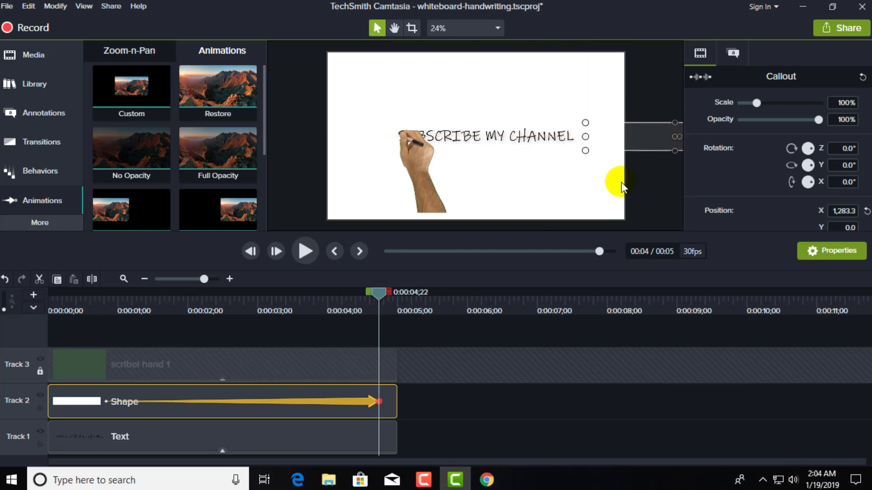
key("ctrl+s")
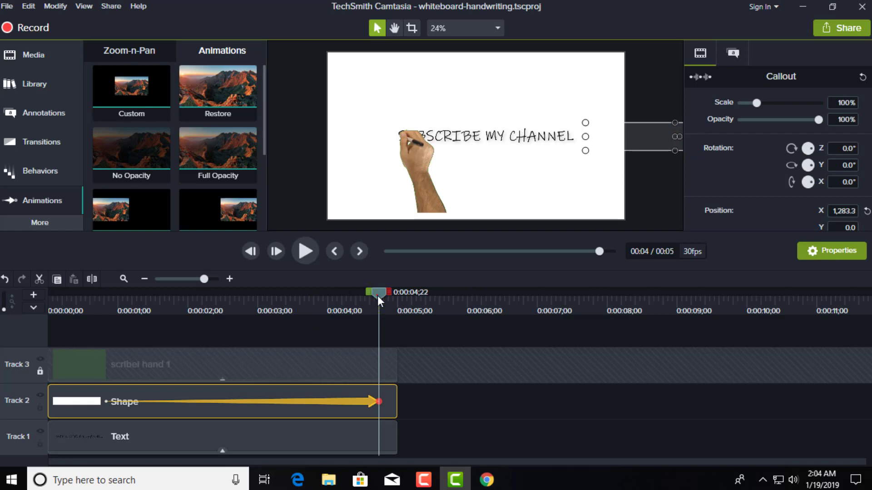
left_click_drag(378, 300, 105, 297)
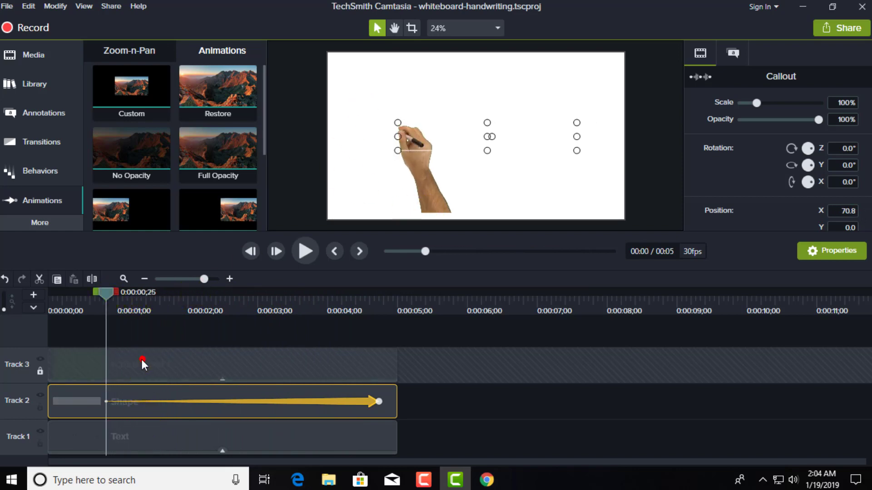
Unlock Track 3, lock Track 2, and select the scribel hand 1 clip for editing
left_click(40, 372)
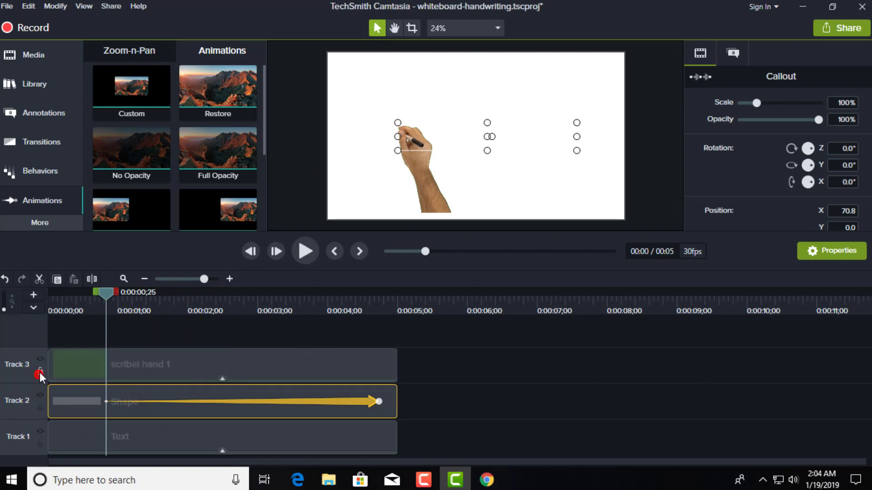
left_click(40, 408)
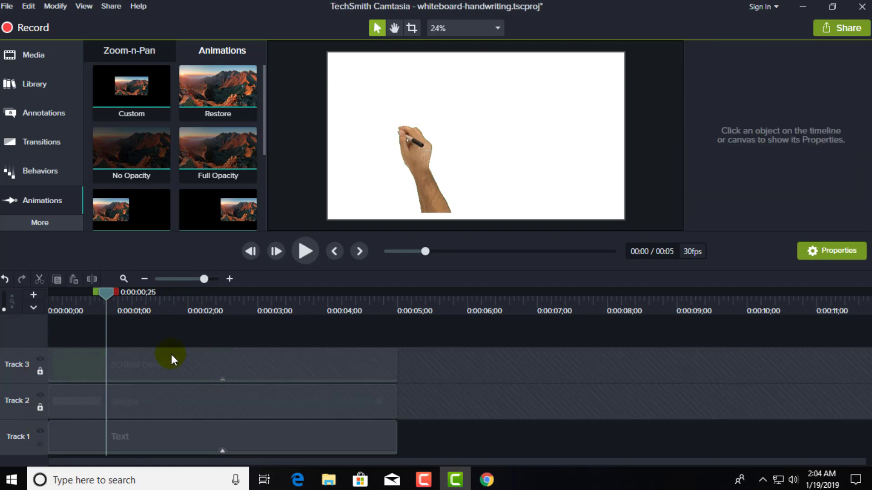
left_click(40, 372)
left_click(244, 364)
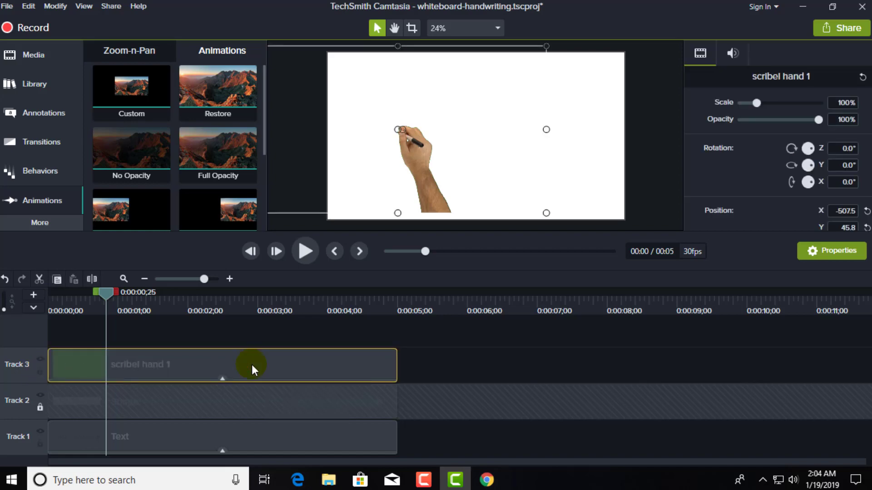
Add a Custom animation to the hand clip running from 0:00:00;25 to 0:00:04;22, and unlock Track 2
left_click(137, 88)
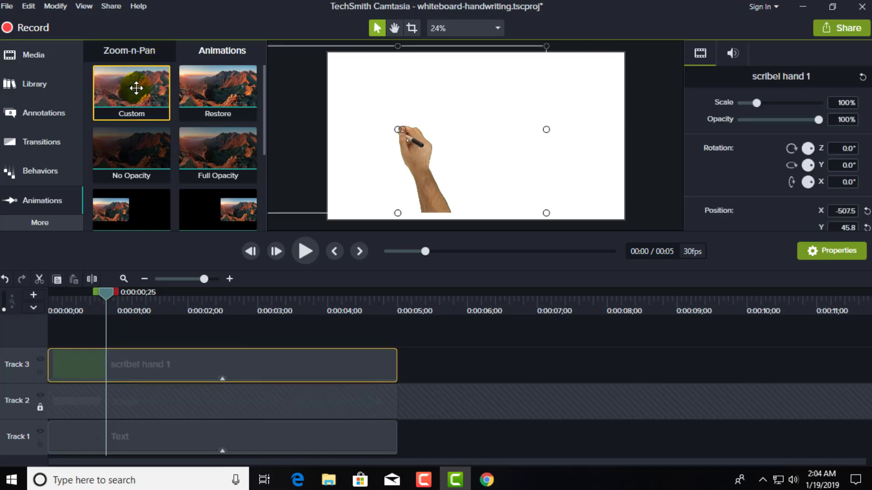
left_click_drag(136, 88, 177, 364)
left_click(276, 252)
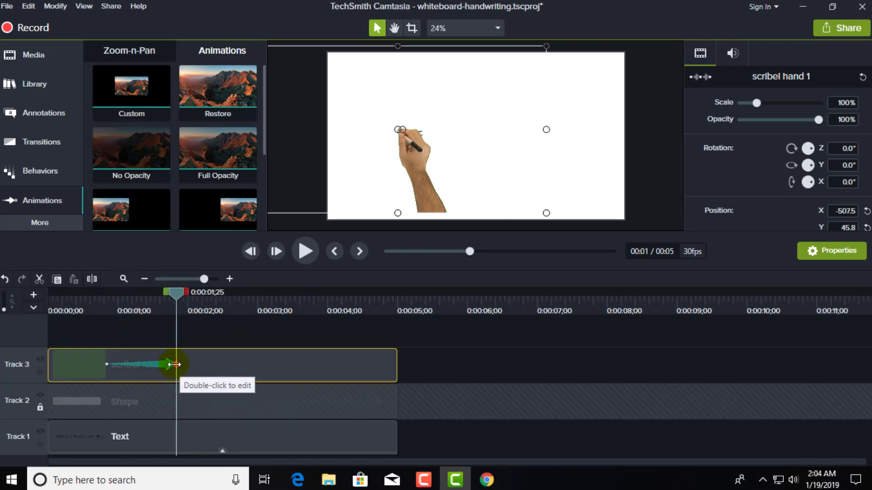
left_click(40, 407)
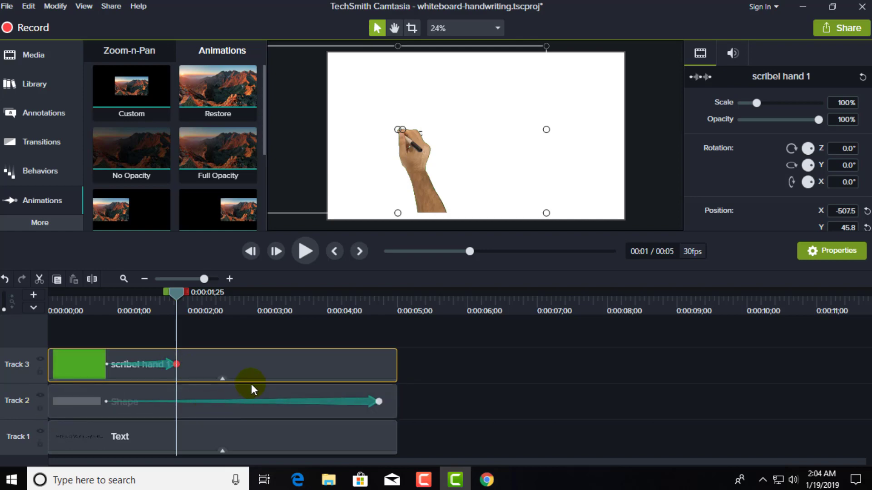
left_click_drag(176, 365, 379, 374)
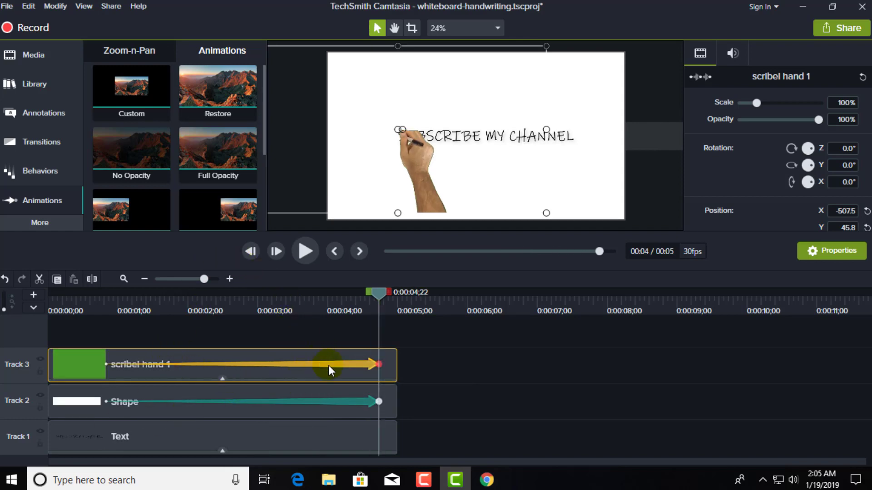
With Track 2 locked, move the hand to the text's end at about X 617.5, Y 48.3, save, and unlock Track 2
left_click(39, 408)
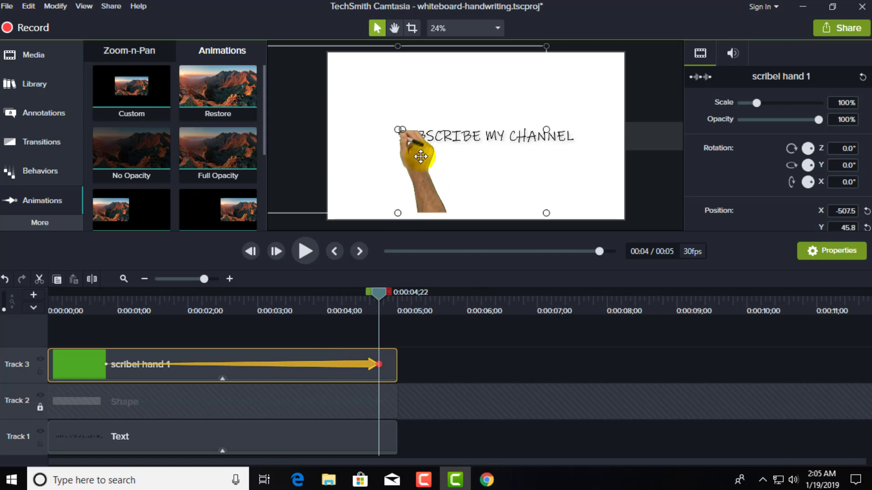
left_click_drag(420, 157, 603, 154)
key("ctrl+s")
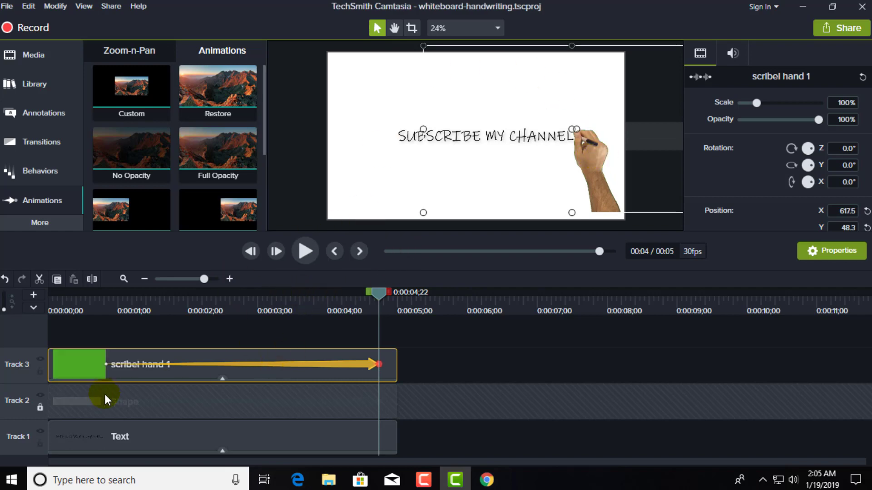
left_click(41, 408)
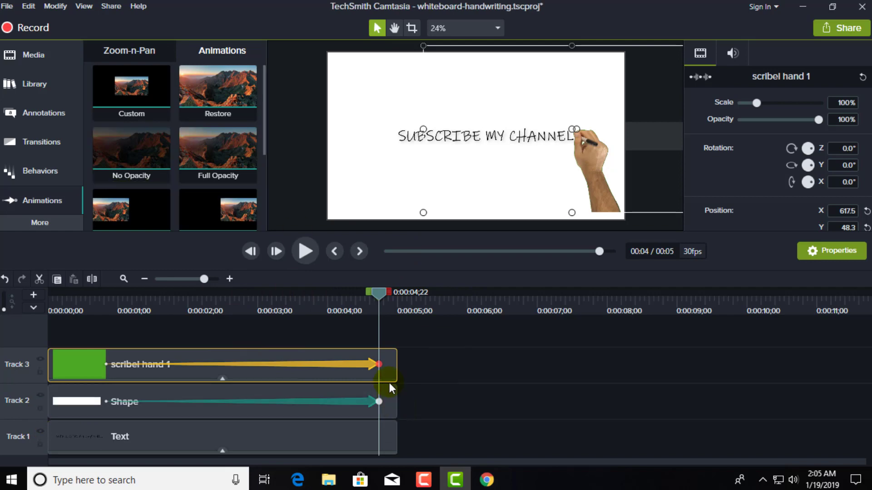
Add the pen scratch 4.WAV sound on a new track above the hand clip, starting at 0:00:00;26
left_click_drag(379, 292, 104, 301)
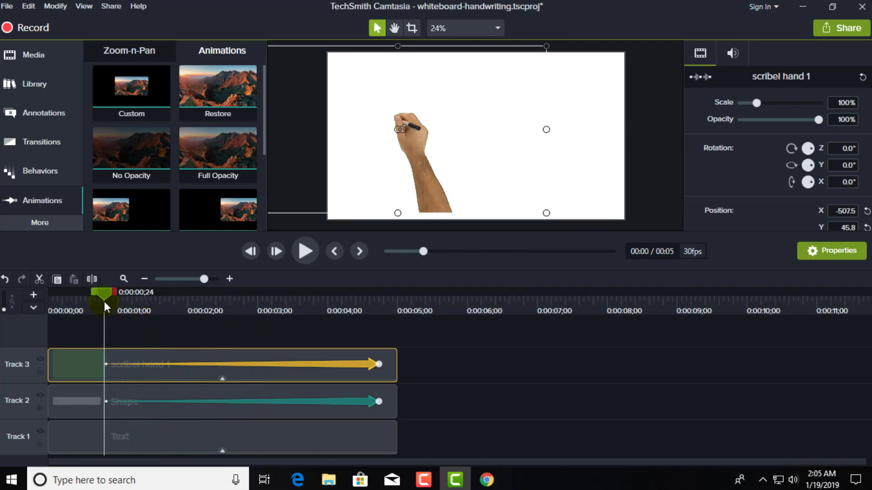
left_click_drag(104, 301, 108, 301)
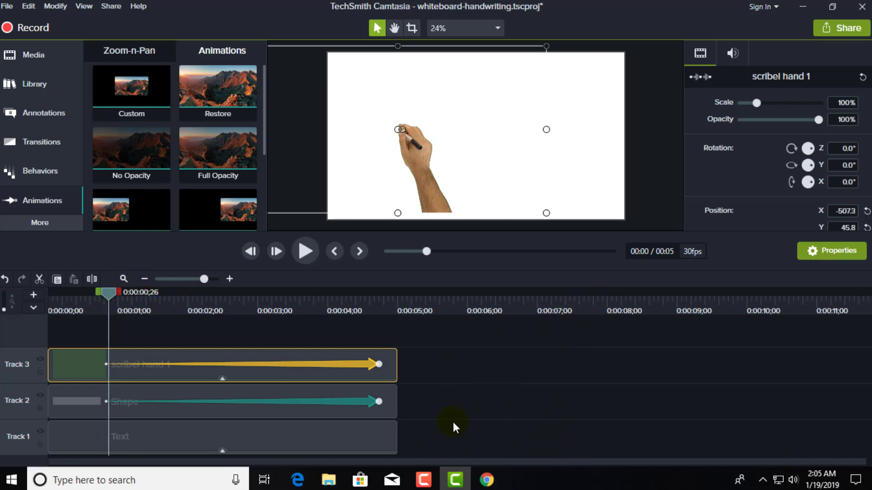
left_click(315, 436)
scroll(576, 402, "up", 1)
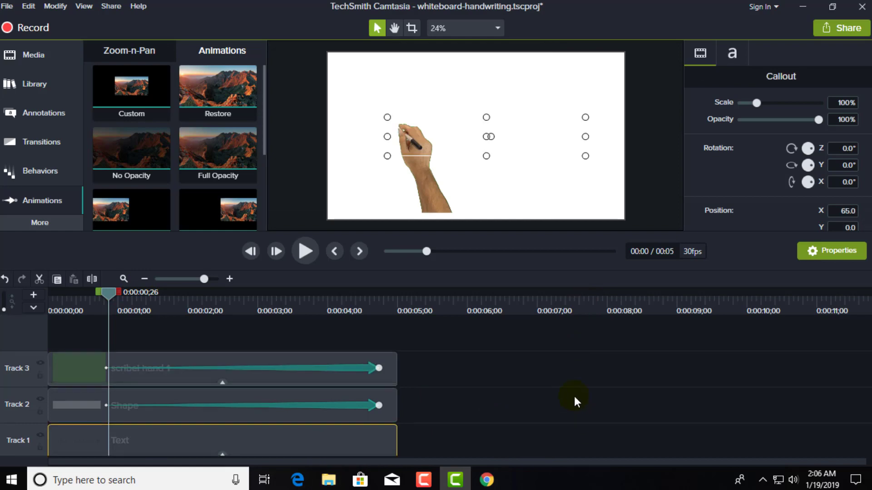
left_click(37, 55)
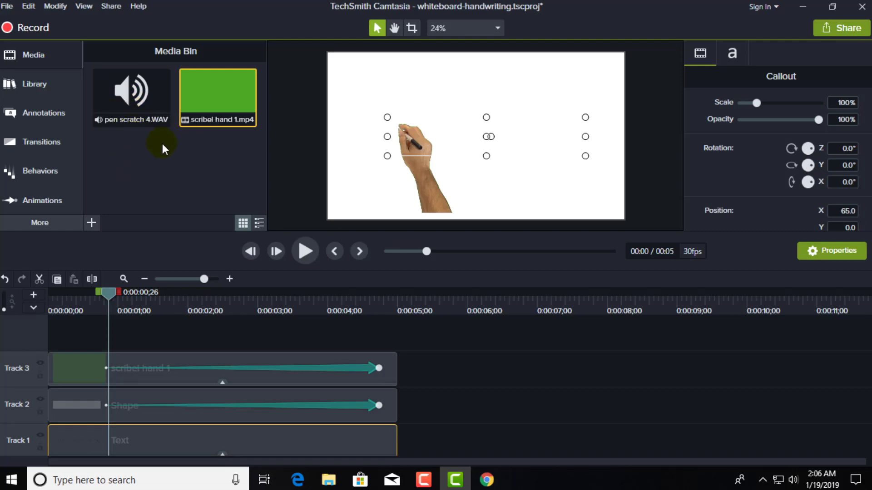
left_click(134, 94)
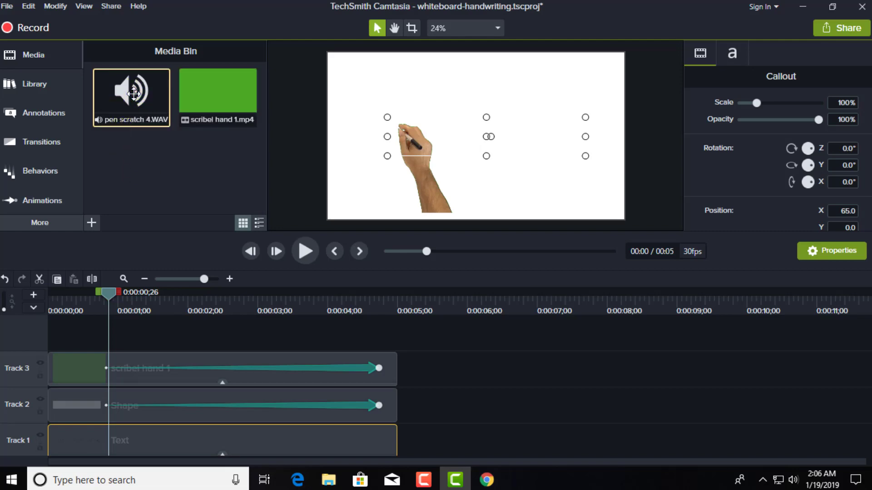
left_click_drag(134, 94, 108, 326)
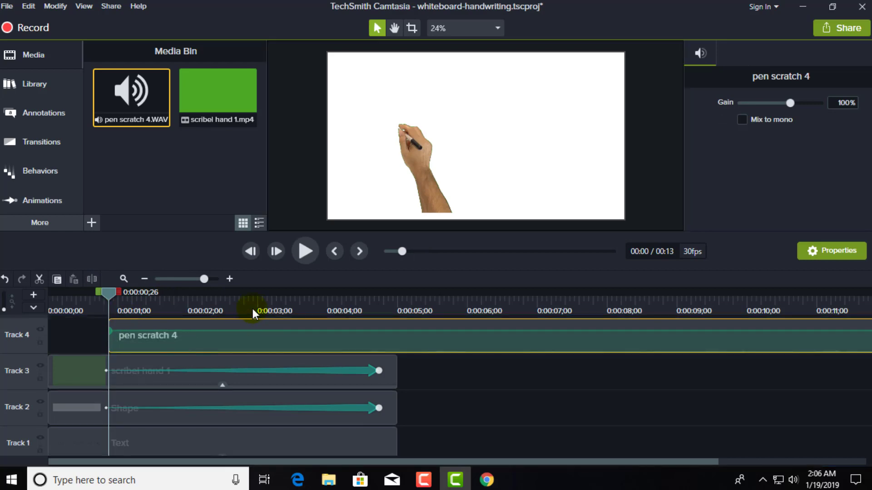
Split the pen scratch 4 audio at 0:00:04;23 and delete the part after the split
left_click_drag(108, 296, 379, 331)
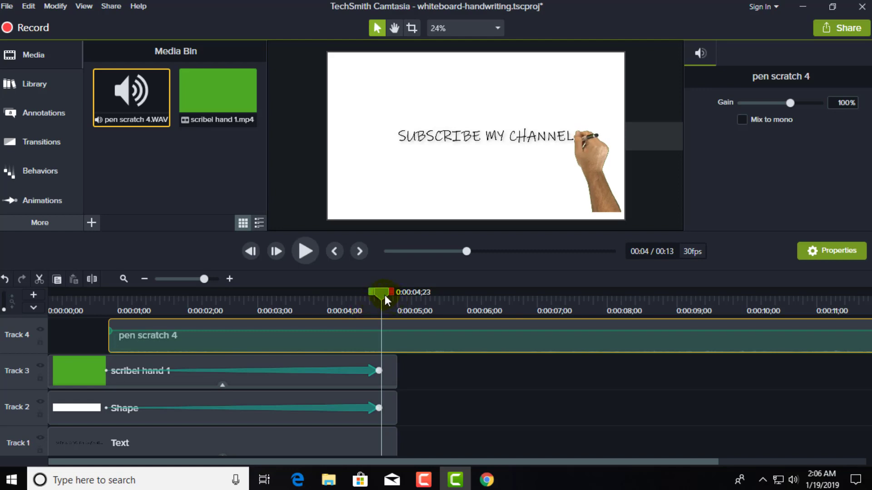
left_click(413, 295)
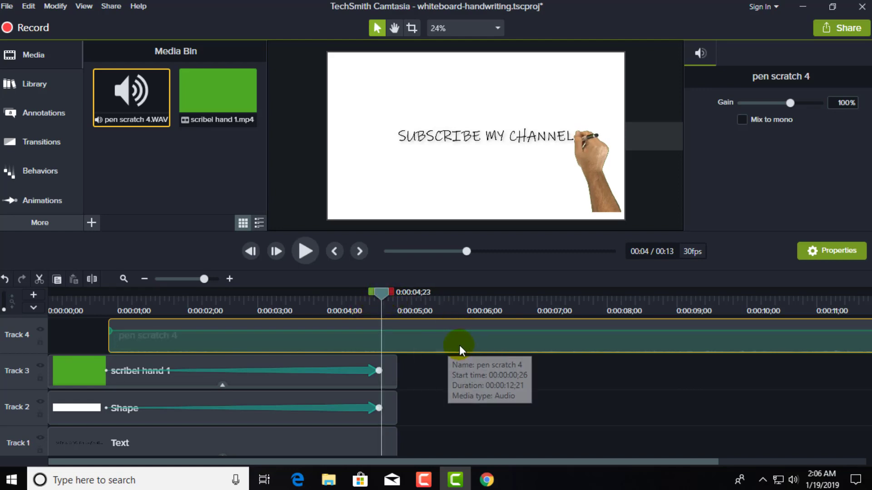
left_click(93, 279)
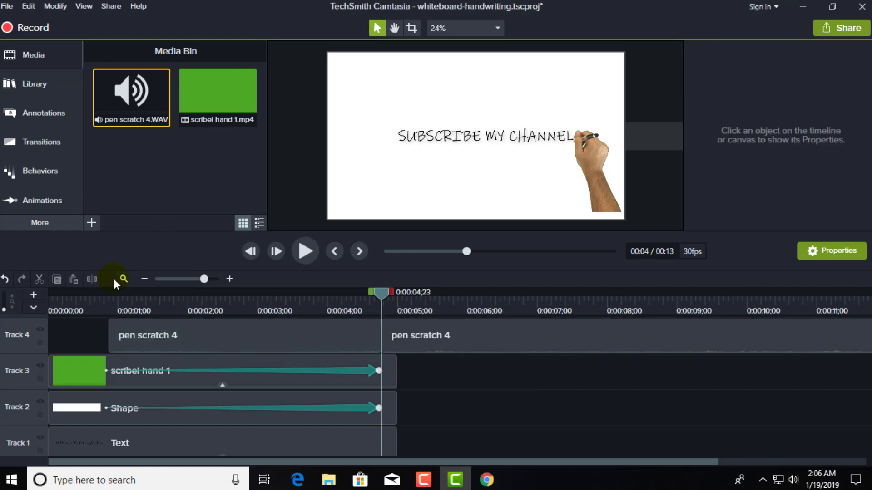
left_click(473, 333)
right_click(474, 332)
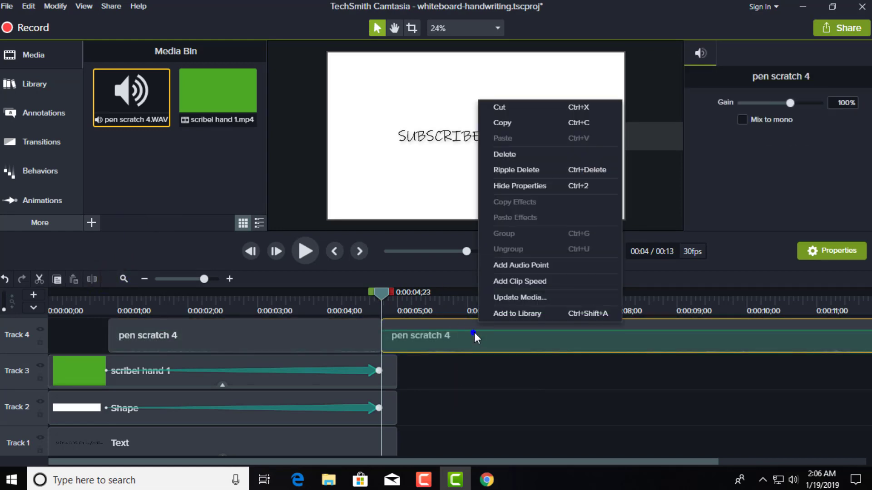
left_click(506, 156)
Trim the end of the hand clip on Track 3 to 0:00:04;23 and save the project
left_click(391, 373)
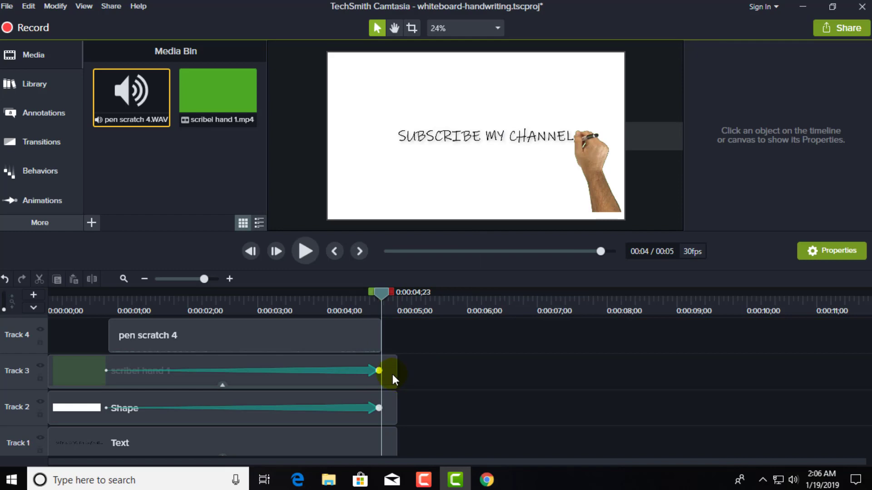
left_click_drag(396, 371, 383, 368)
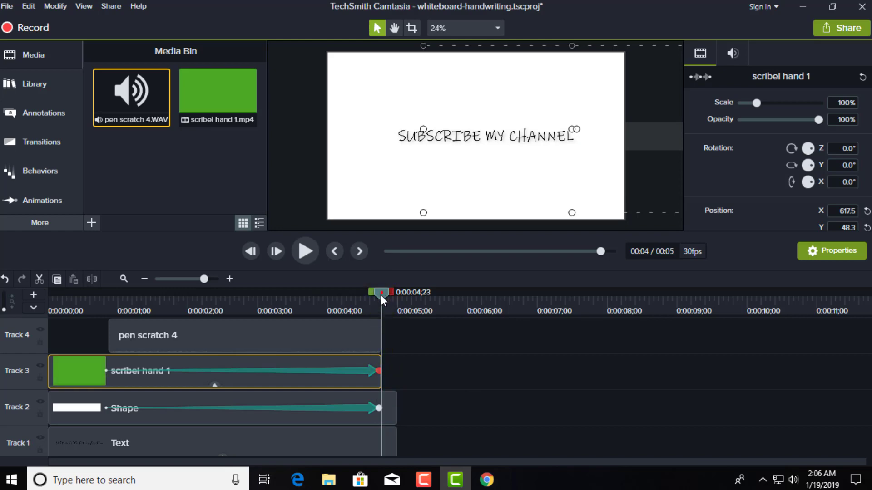
mouse_move(380, 296)
left_mouse_down()
mouse_move(350, 293)
mouse_move(382, 296)
left_mouse_up()
key("ctrl+s")
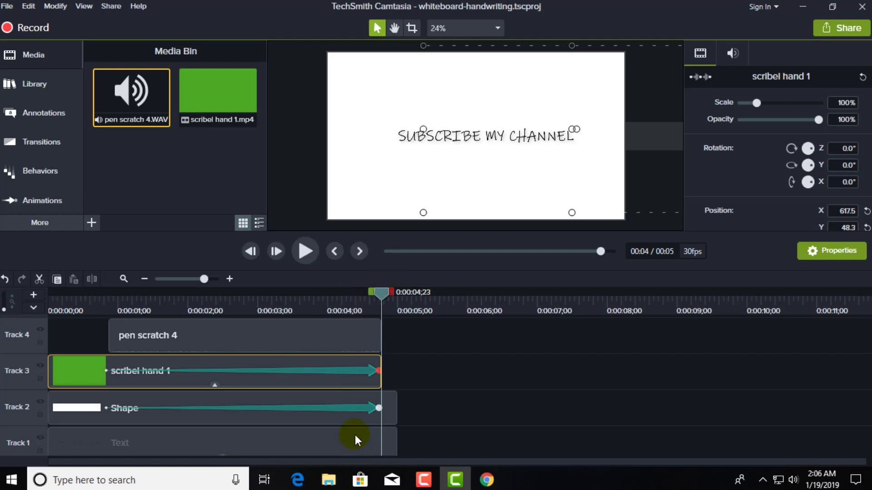
Extend the Text clip on Track 1 to end at about 6 seconds and save the project
left_click(317, 438)
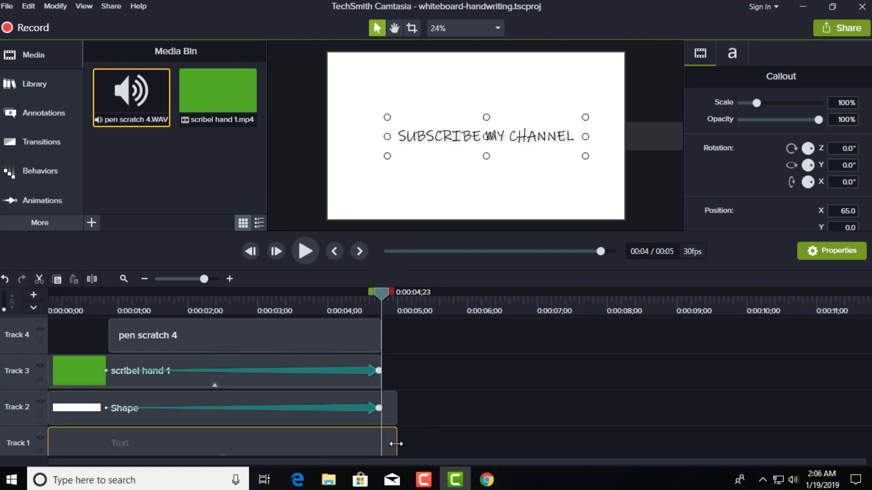
left_click_drag(396, 443, 493, 446)
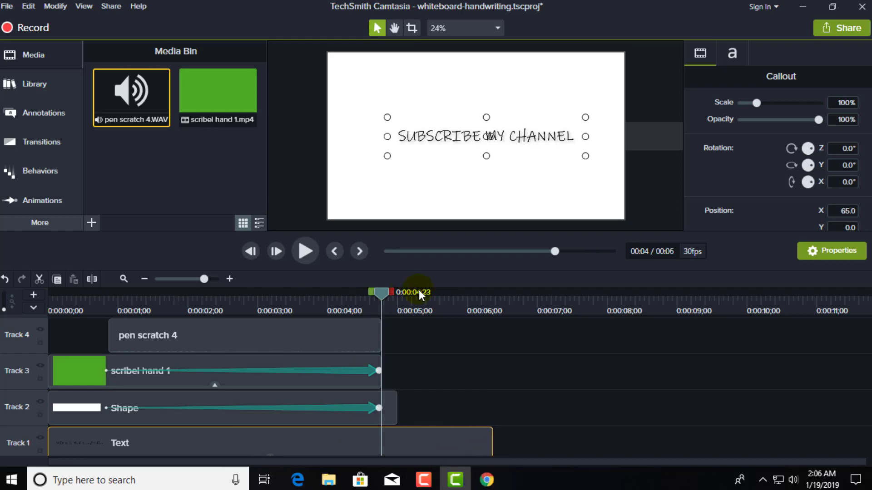
key("ctrl+s")
Play the handwriting animation from the start of the timeline to check it
left_click_drag(386, 293, 48, 308)
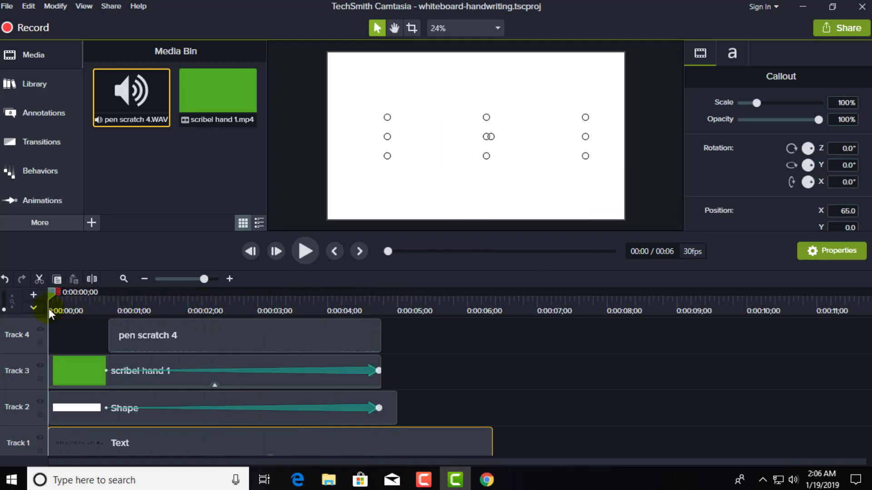
left_click(309, 250)
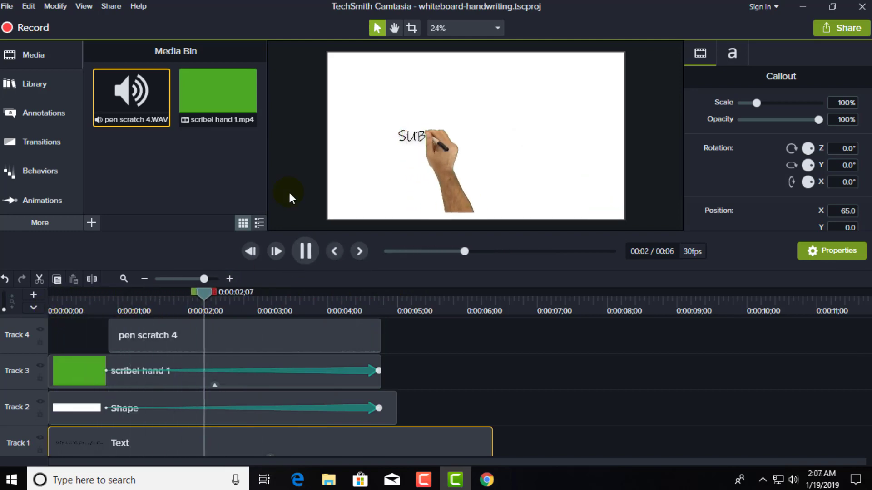
left_click(305, 250)
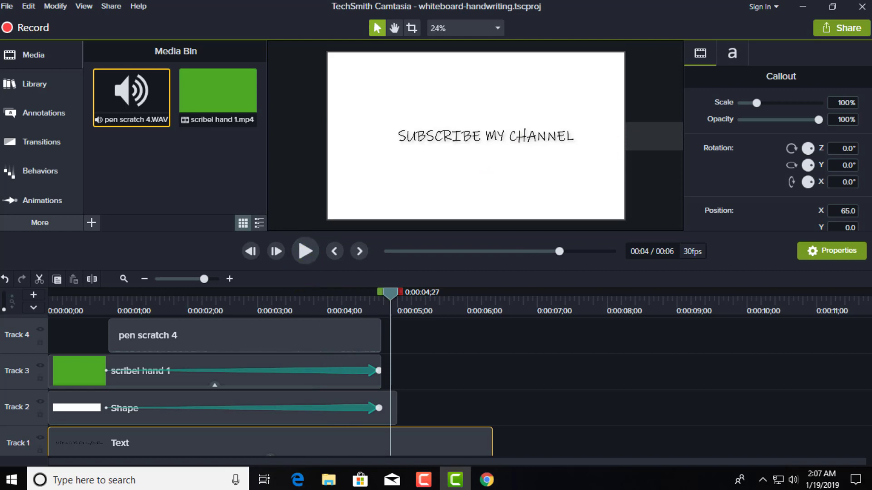
Start a local file export with the MP4 only (up to 1080p) preset, dismissing the software registration warning
left_click(842, 31)
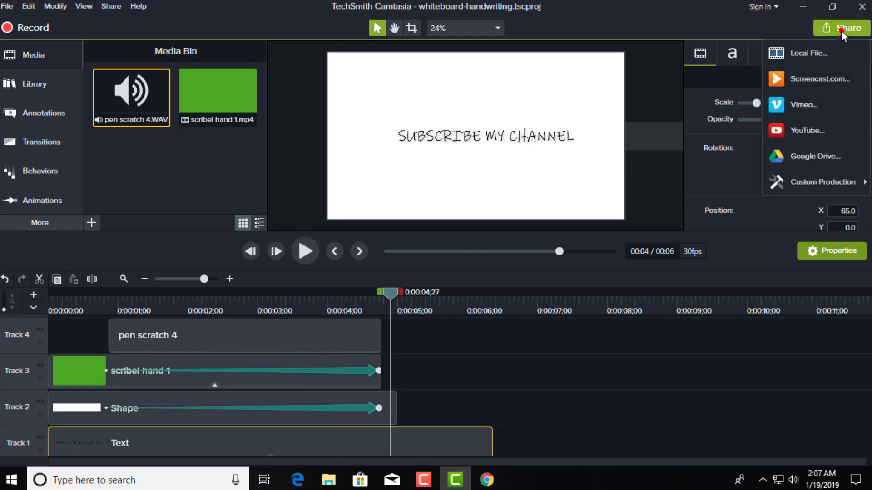
left_click(802, 55)
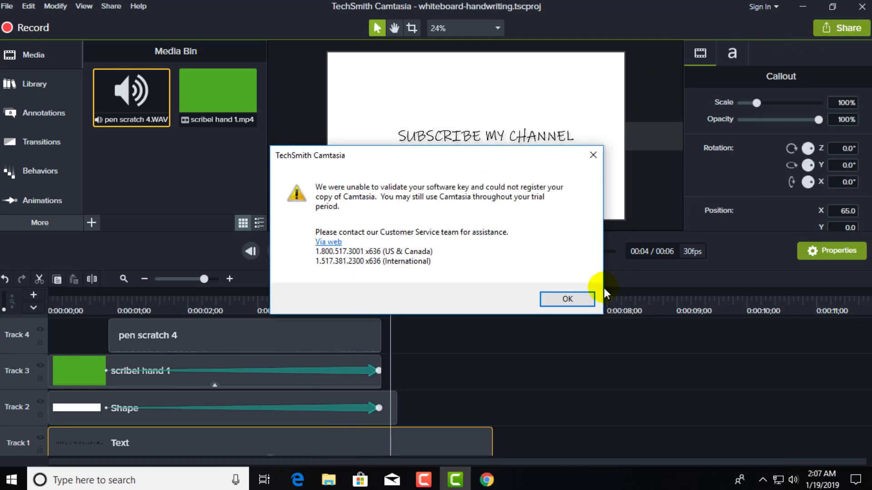
left_click(567, 300)
left_click(565, 125)
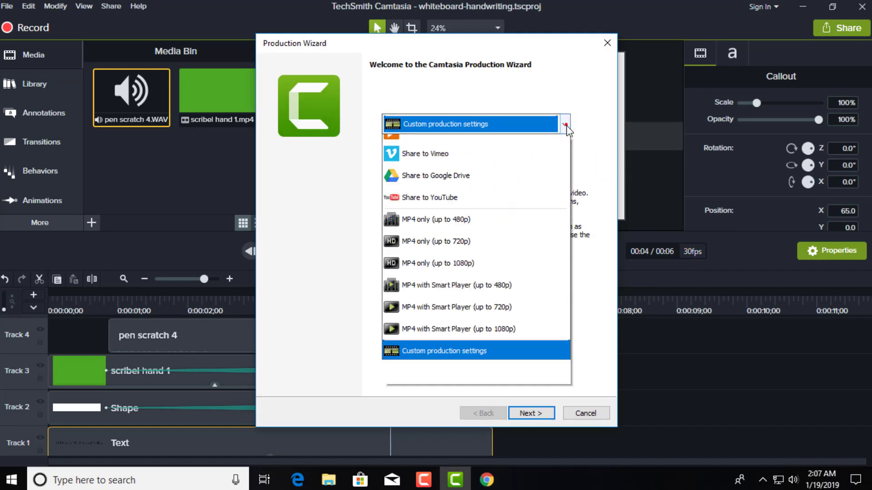
left_click(473, 281)
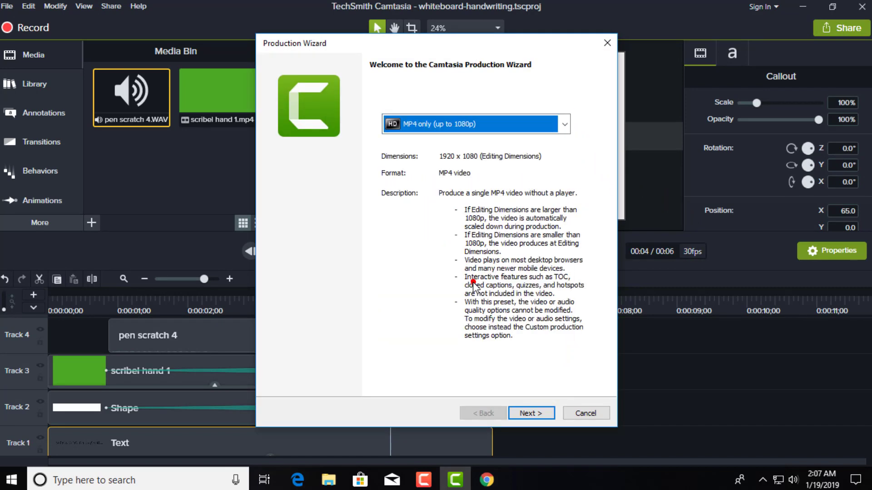
left_click(528, 414)
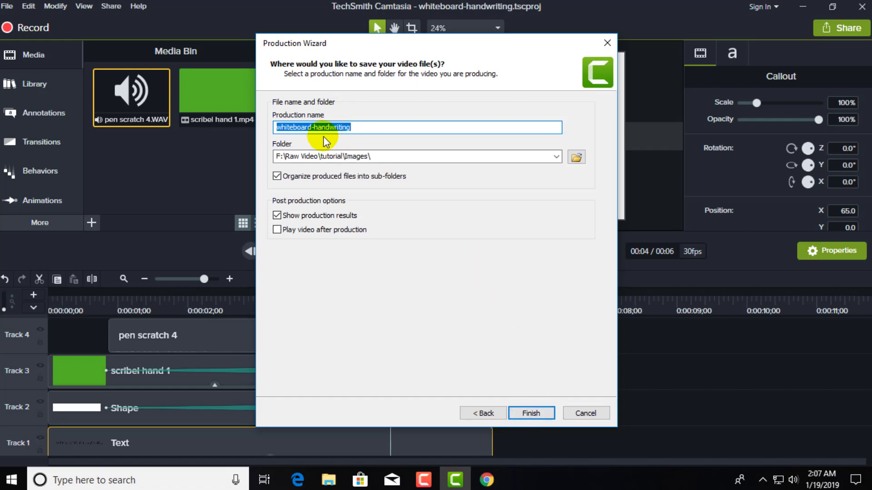
Produce the video as whiteboard-handwriting in F:\Raw Video\tutorial\Images\ and close the production results
left_click(373, 127)
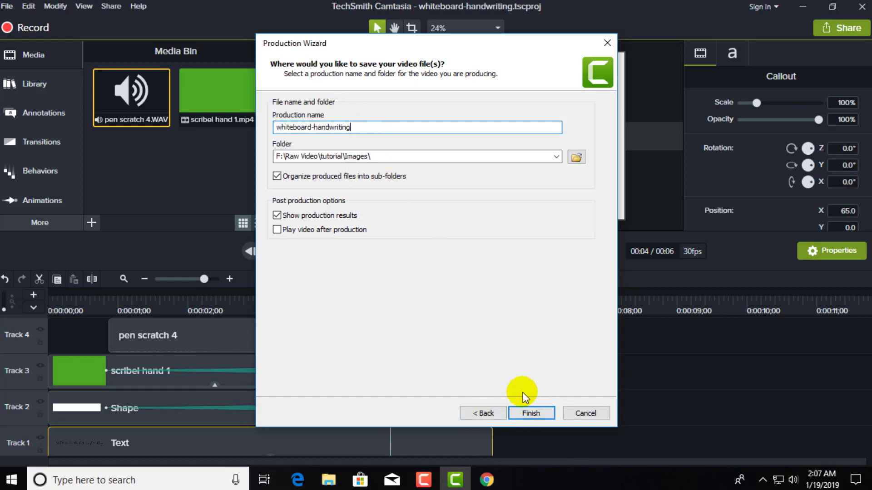
left_click(528, 414)
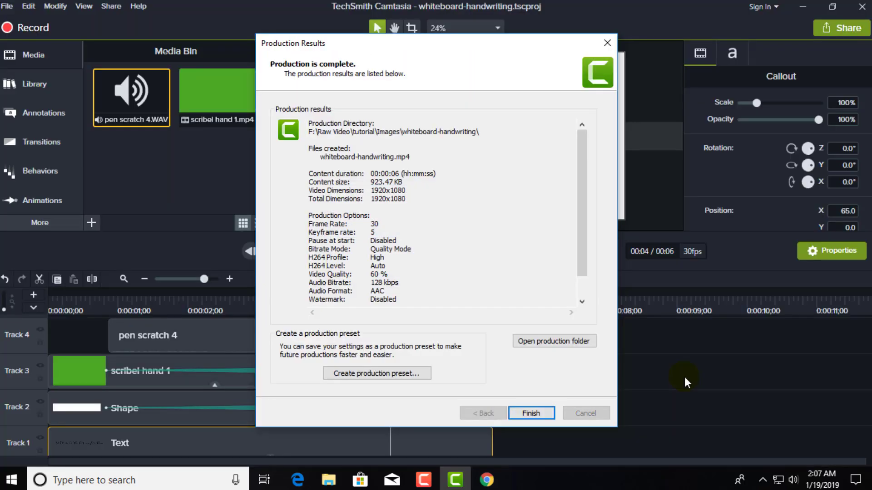
left_click(530, 413)
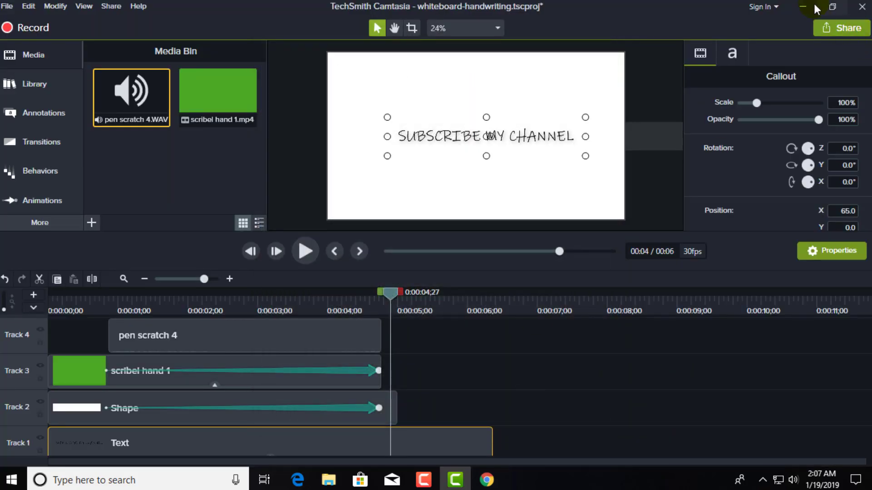
Switch to File Explorer, play whiteboard-handwriting.mp4 from the whiteboard-handwriting folder in VLC, and close the player
left_click(803, 7)
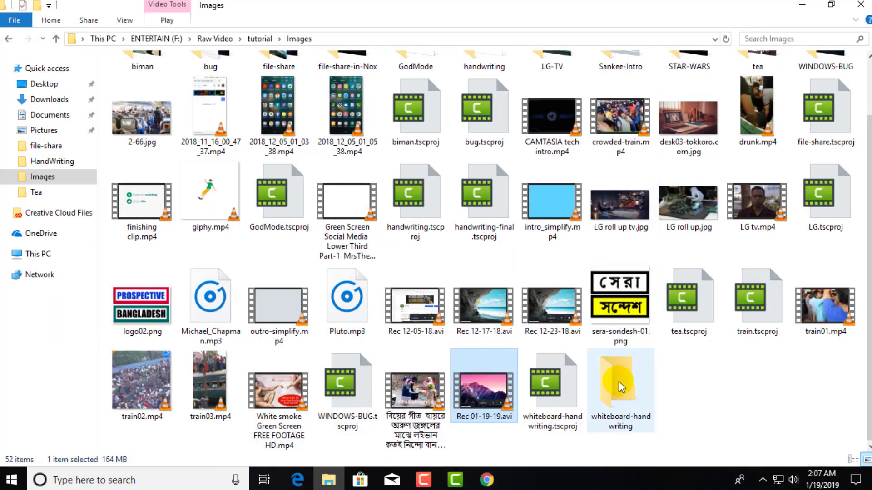
double_click(618, 381)
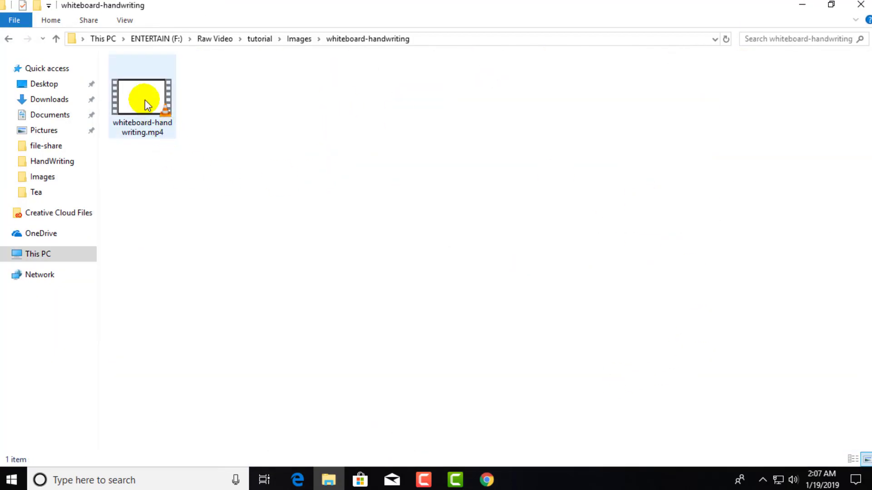
double_click(143, 103)
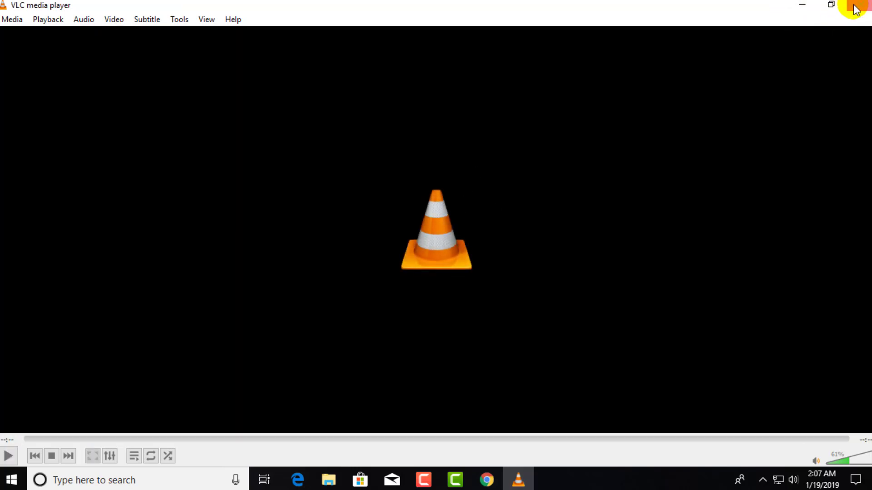
left_click(862, 8)
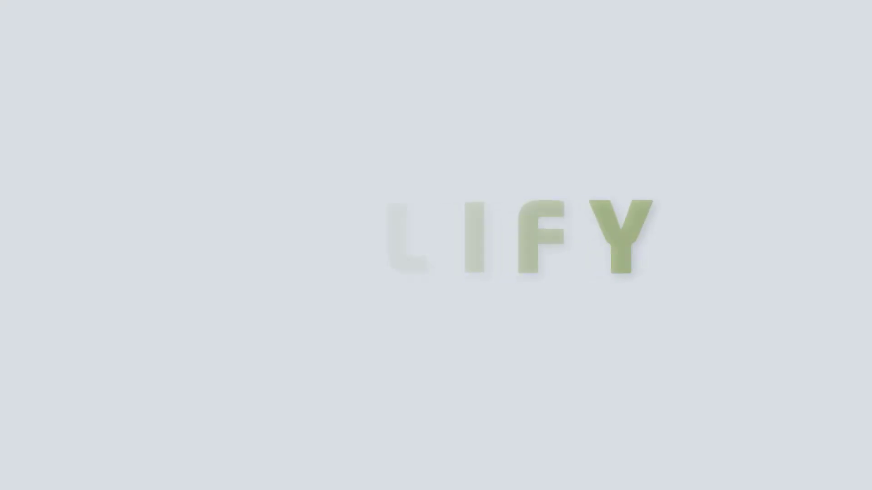